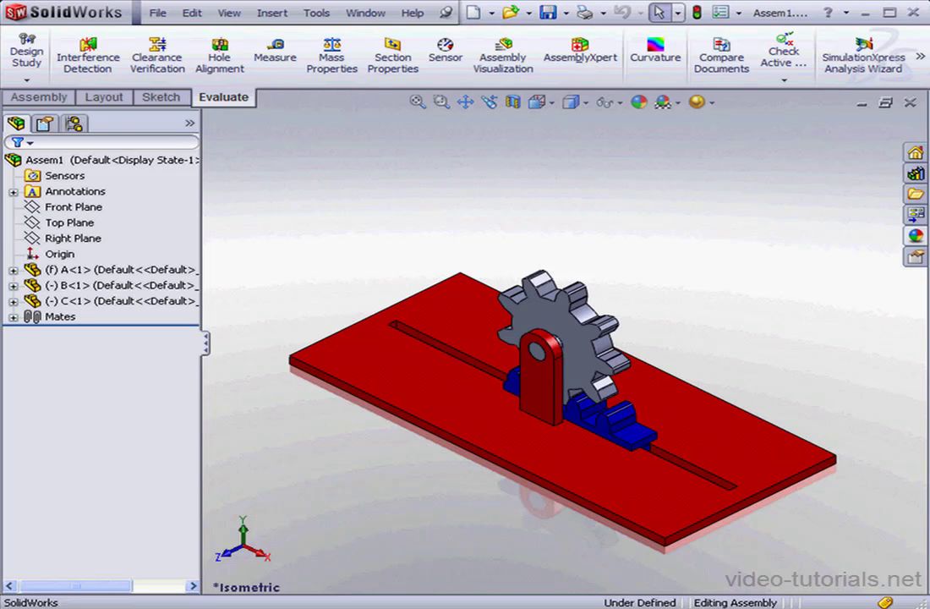
# - Show the assembly's configurations, enlarge the Display States list, keep linking on, and select Display State-1
pyautogui.click(74, 124)
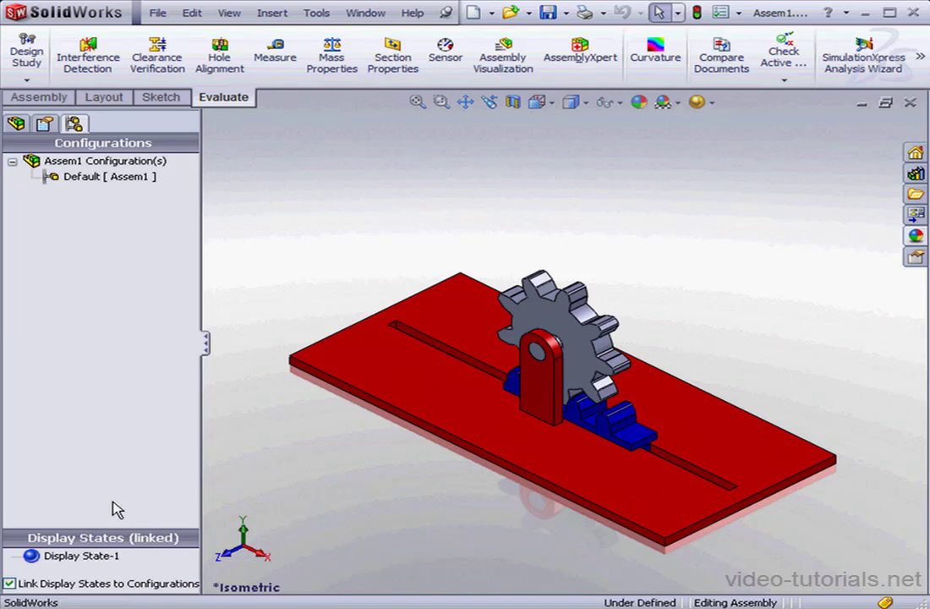
pyautogui.moveTo(124, 538); pyautogui.dragTo(125, 437)
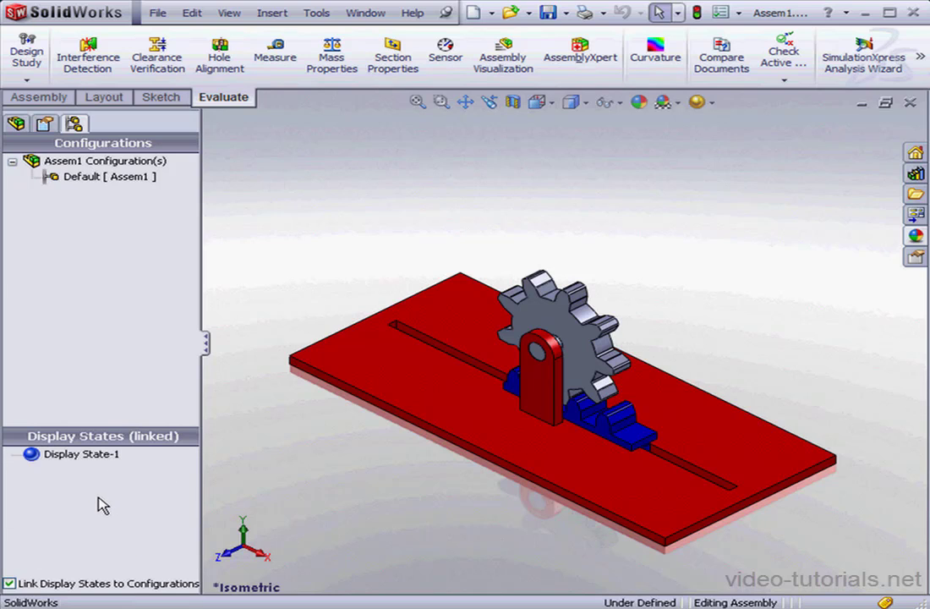
pyautogui.click(9, 583)
pyautogui.click(9, 583)
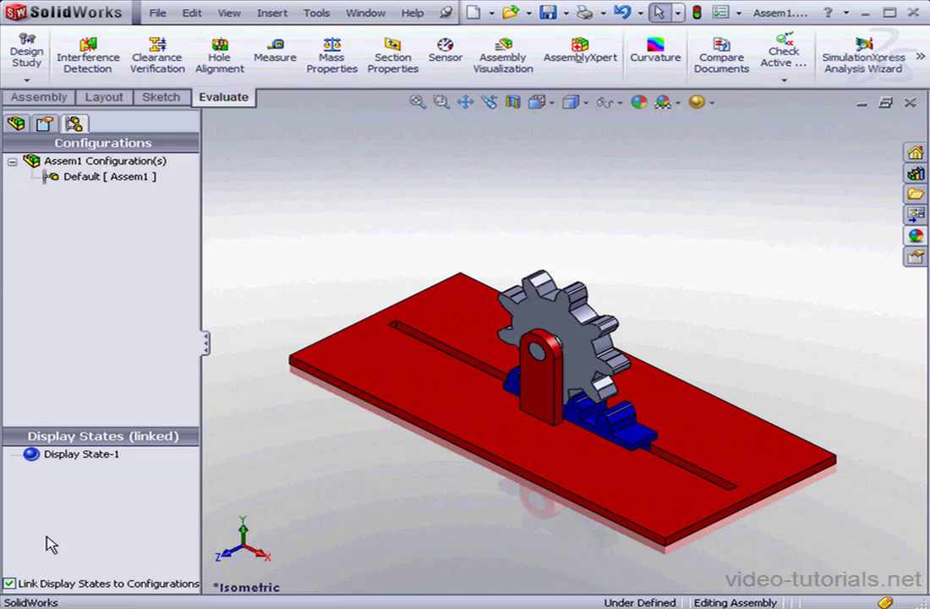
pyautogui.click(77, 455)
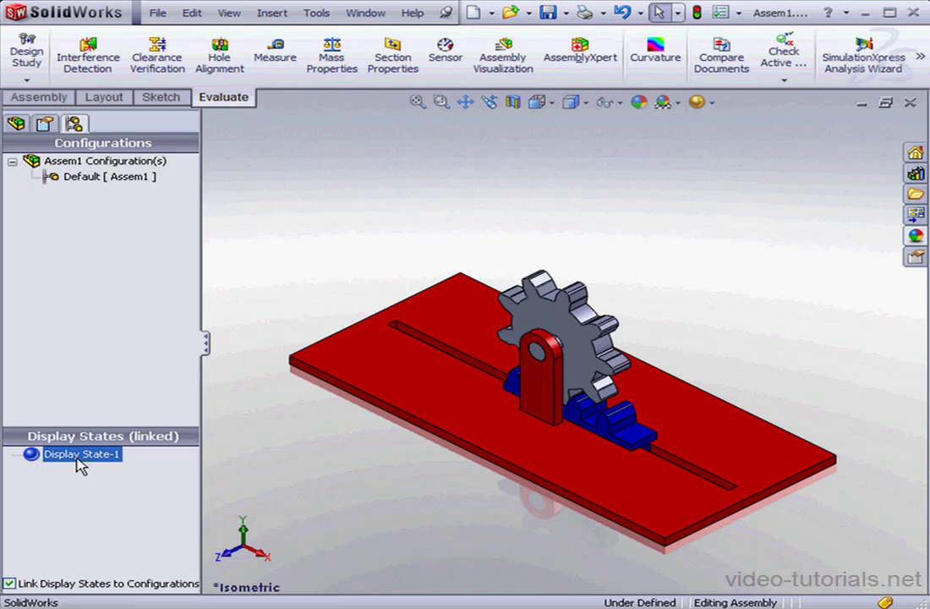
# - Add a new display state, Display State-2, to the assembly
pyautogui.rightClick(89, 475)
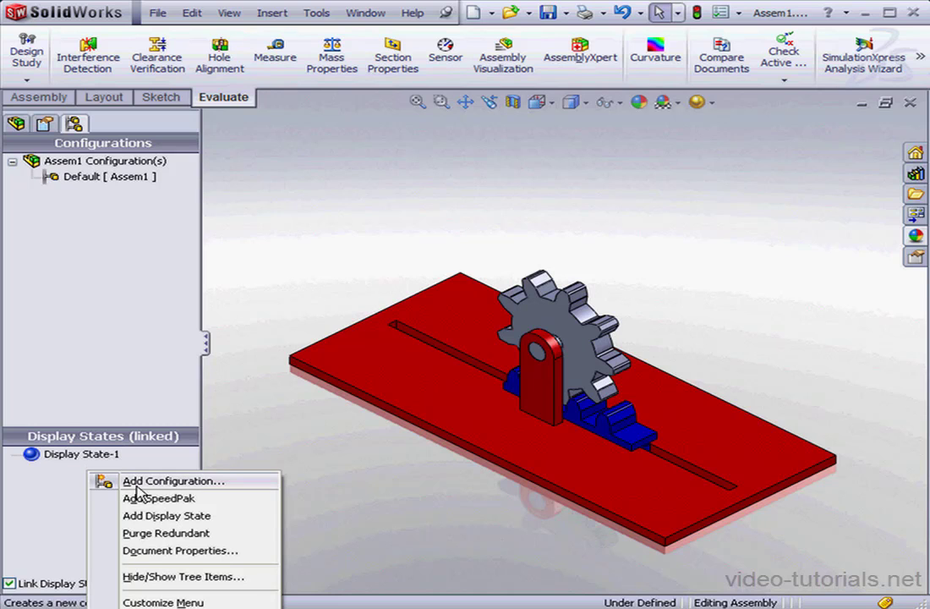
pyautogui.click(143, 515)
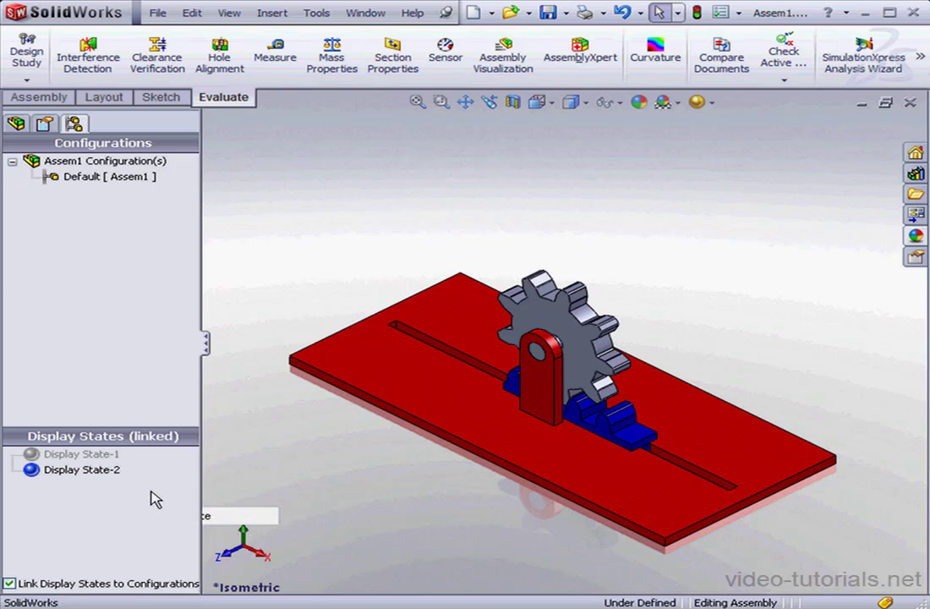
pyautogui.click(109, 474)
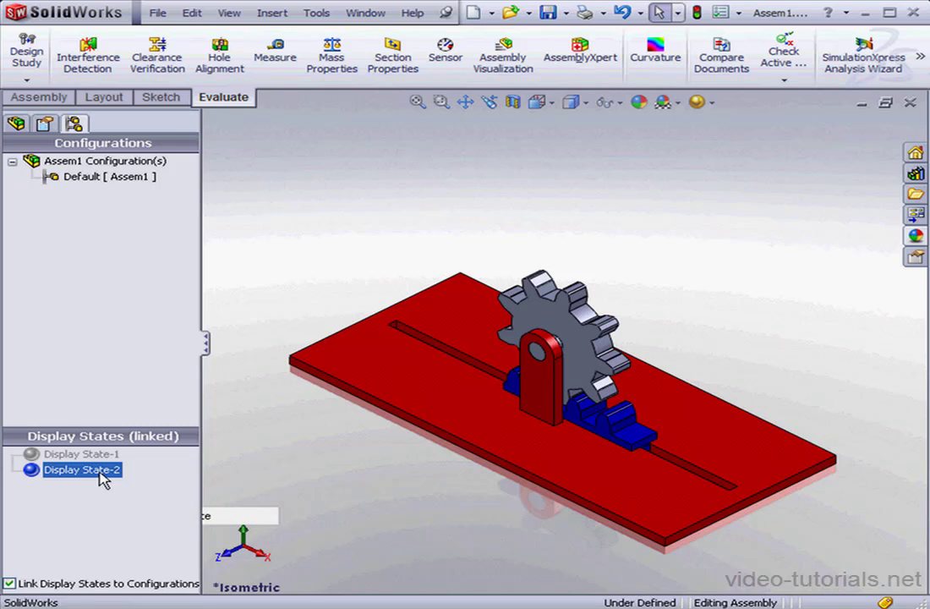
pyautogui.click(100, 473)
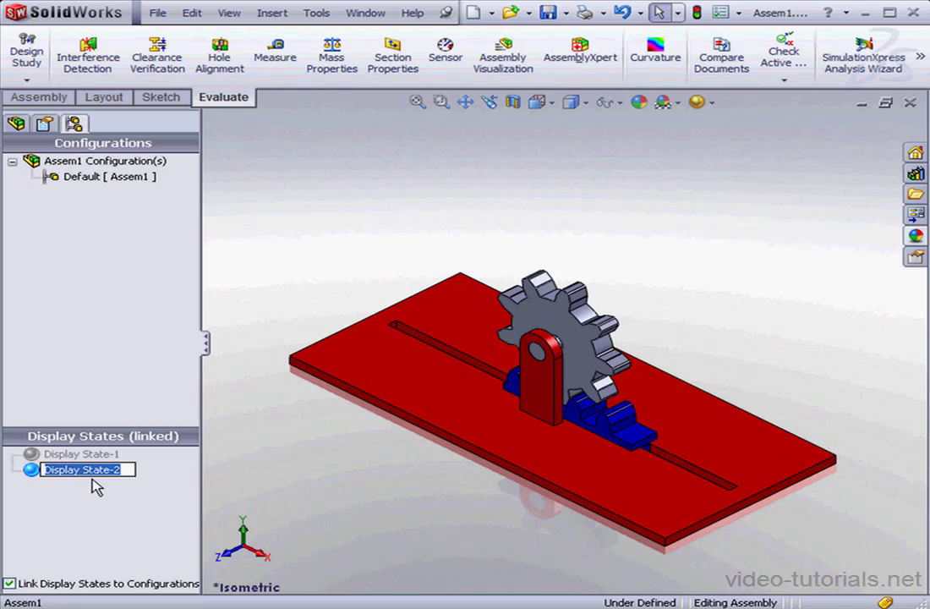
# - View Display State-2's properties and close them without changes
pyautogui.rightClick(33, 471)
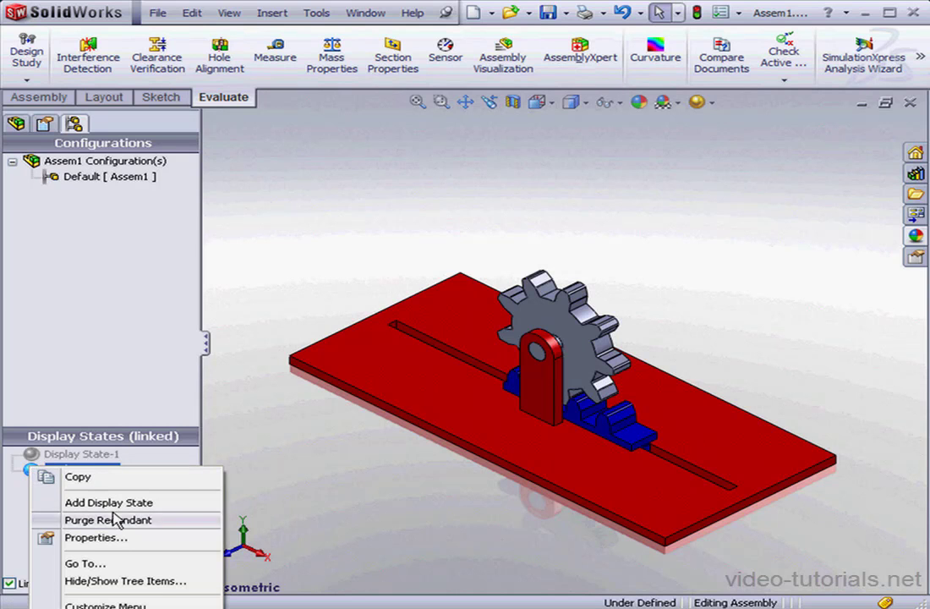
pyautogui.click(116, 543)
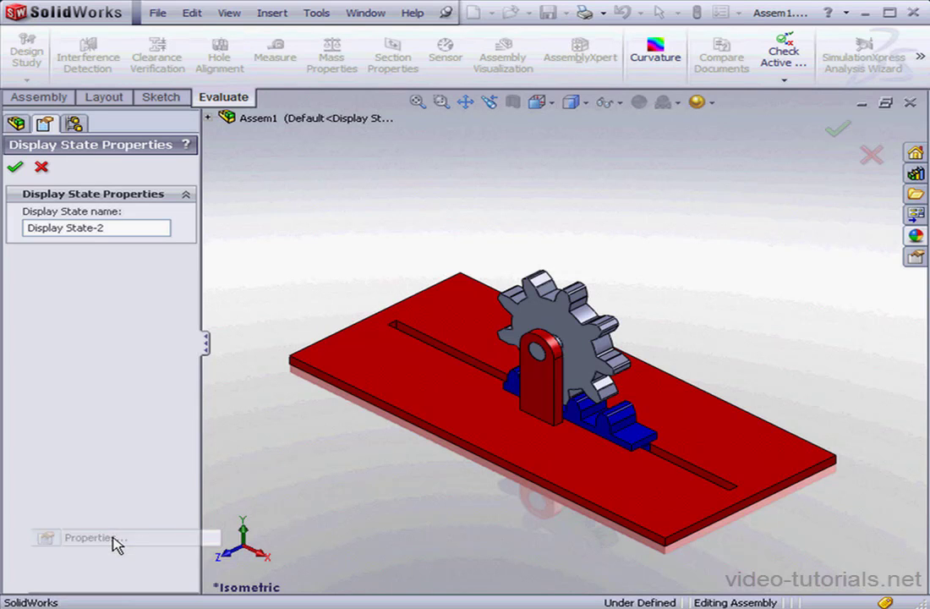
pyautogui.click(42, 166)
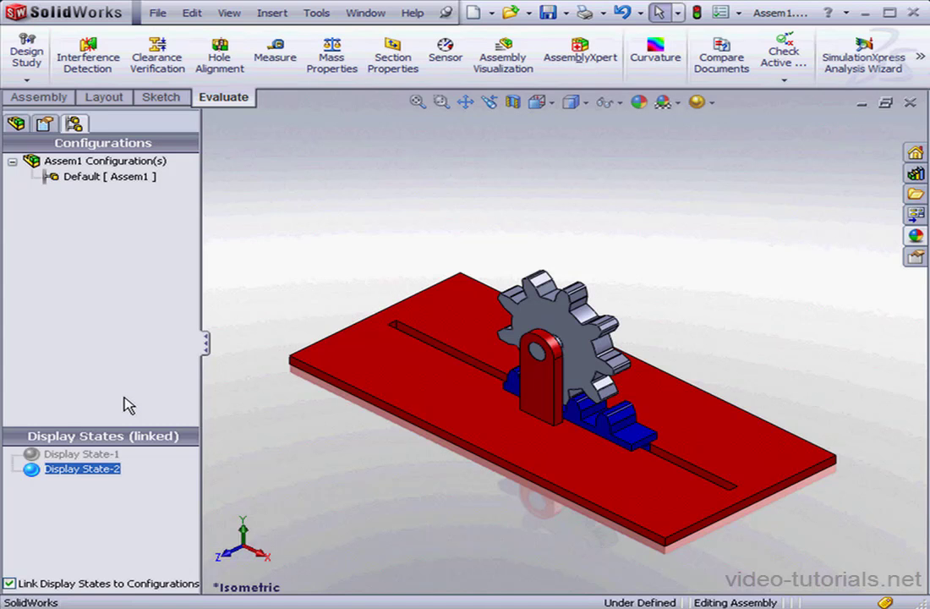
# - Colour the whole A-1@Assem1 component green, applied to this display state only
pyautogui.rightClick(375, 353)
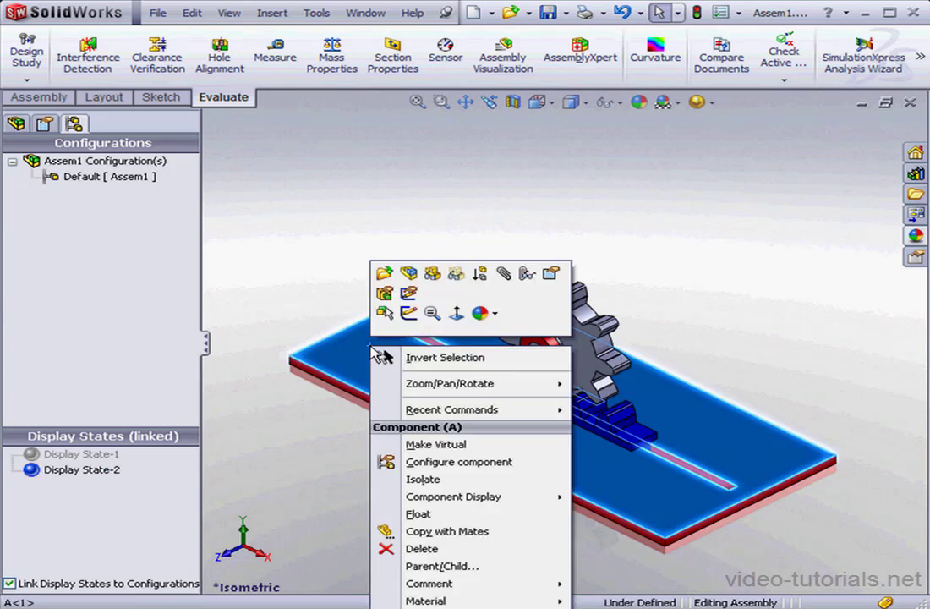
pyautogui.click(499, 314)
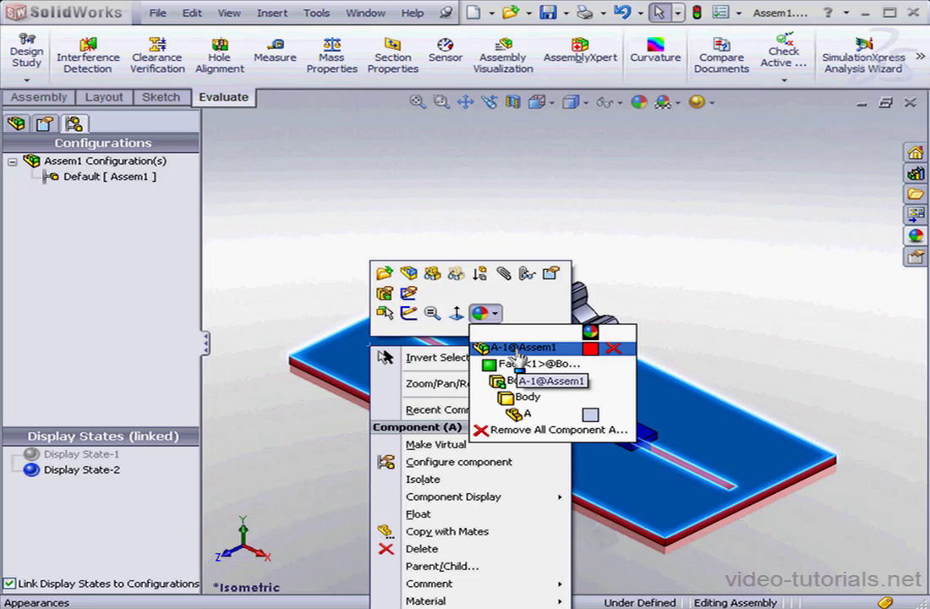
pyautogui.click(516, 348)
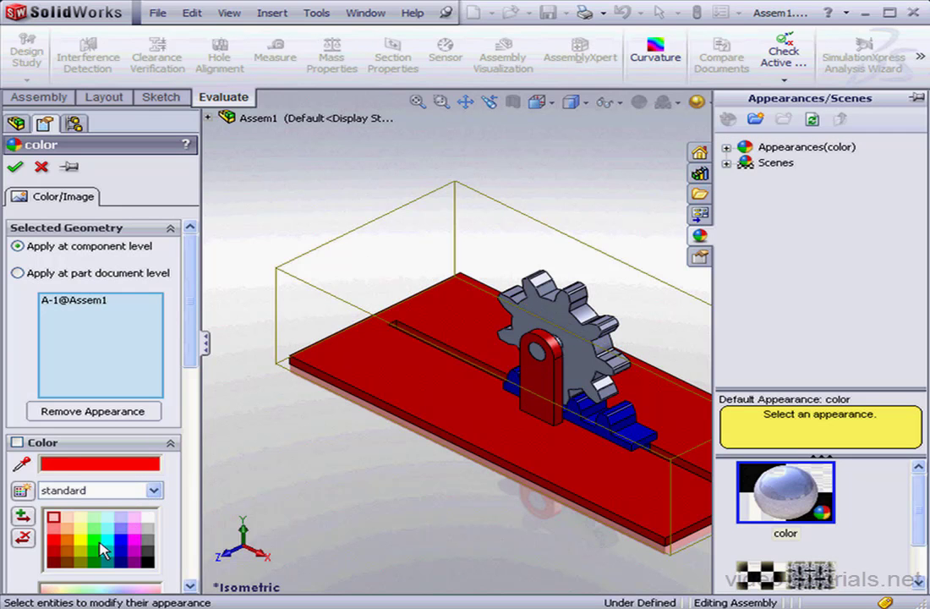
pyautogui.click(92, 540)
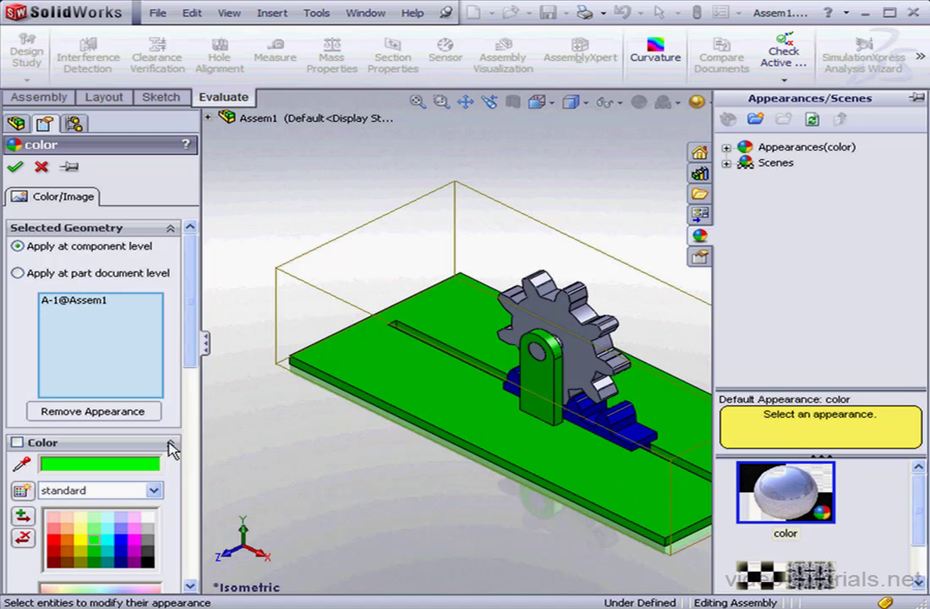
pyautogui.moveTo(191, 345); pyautogui.dragTo(194, 526)
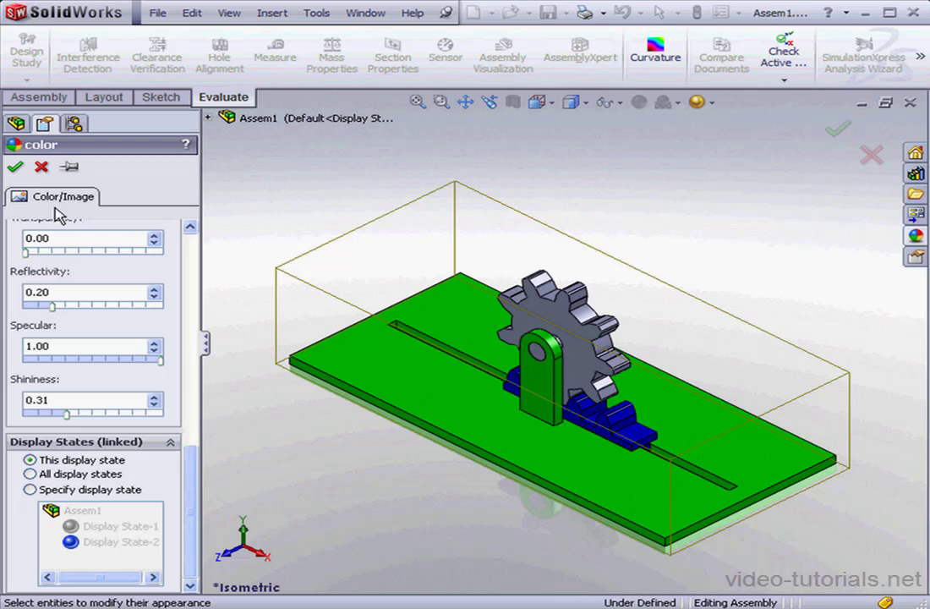
pyautogui.click(14, 167)
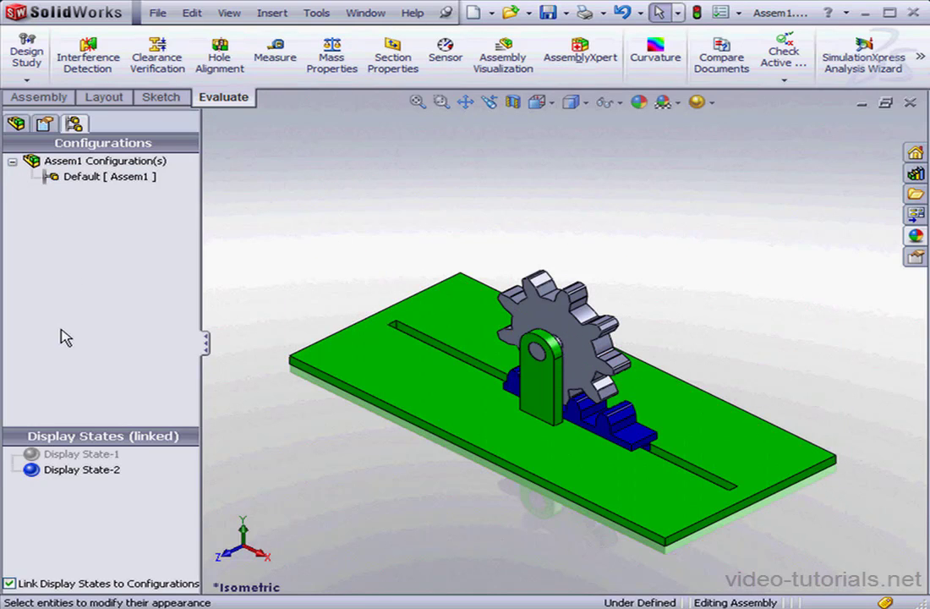
# - Activate Display State-1 (red plate), then Display State-2 (green plate), and return to the component tree
pyautogui.doubleClick(60, 456)
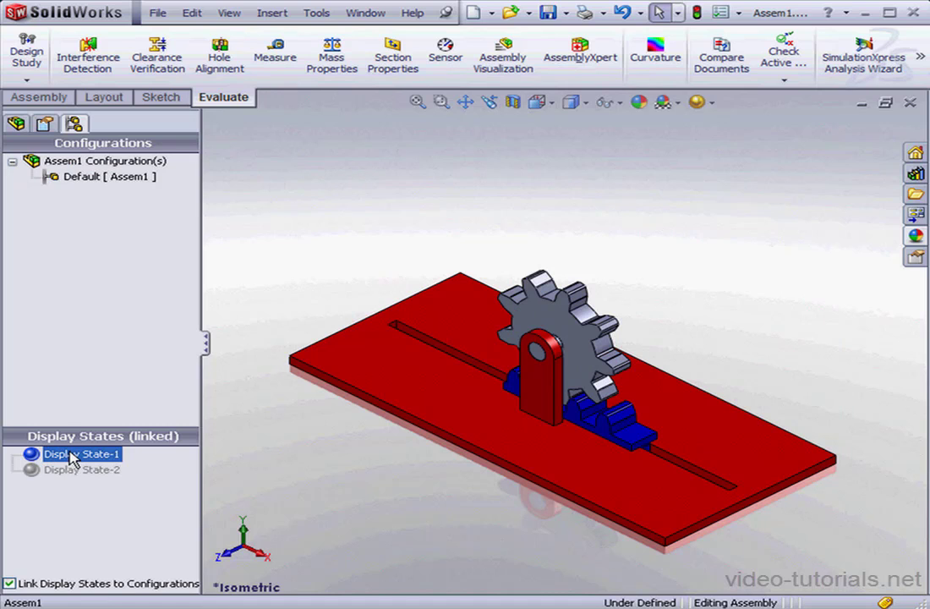
pyautogui.click(64, 470)
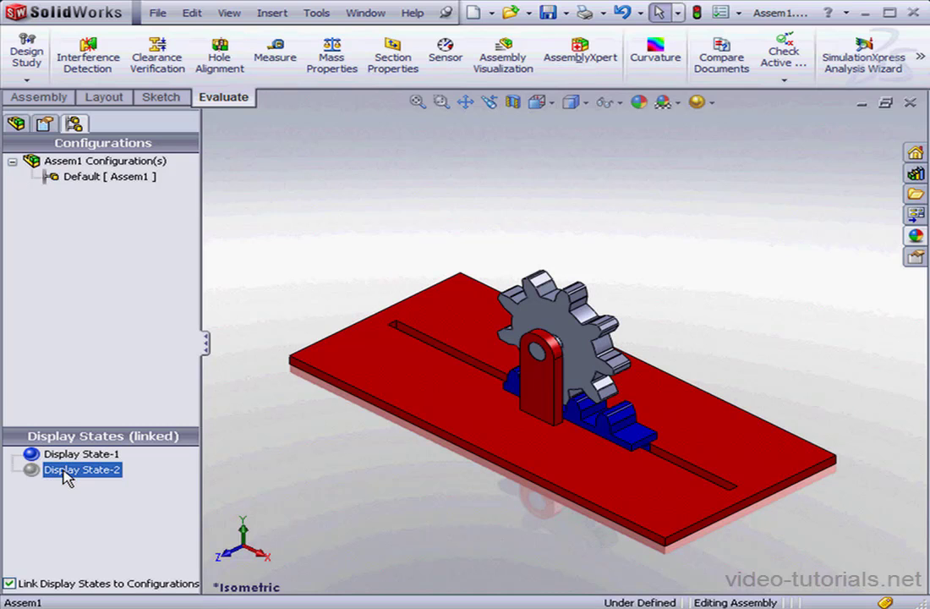
pyautogui.doubleClick(63, 470)
pyautogui.click(106, 162)
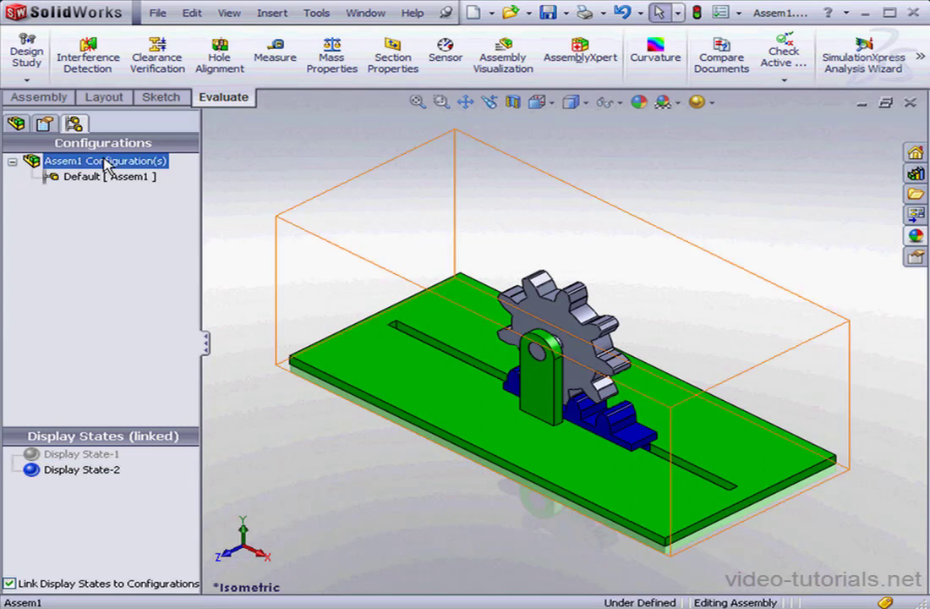
pyautogui.click(15, 124)
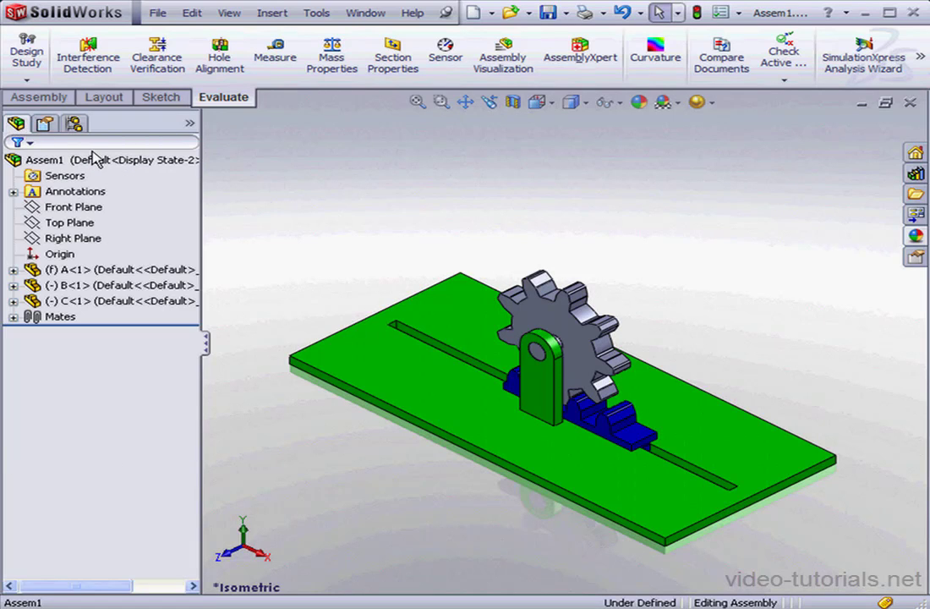
# - Hide the blue rack component C in Display State-2, then collapse the display pane
pyautogui.click(191, 123)
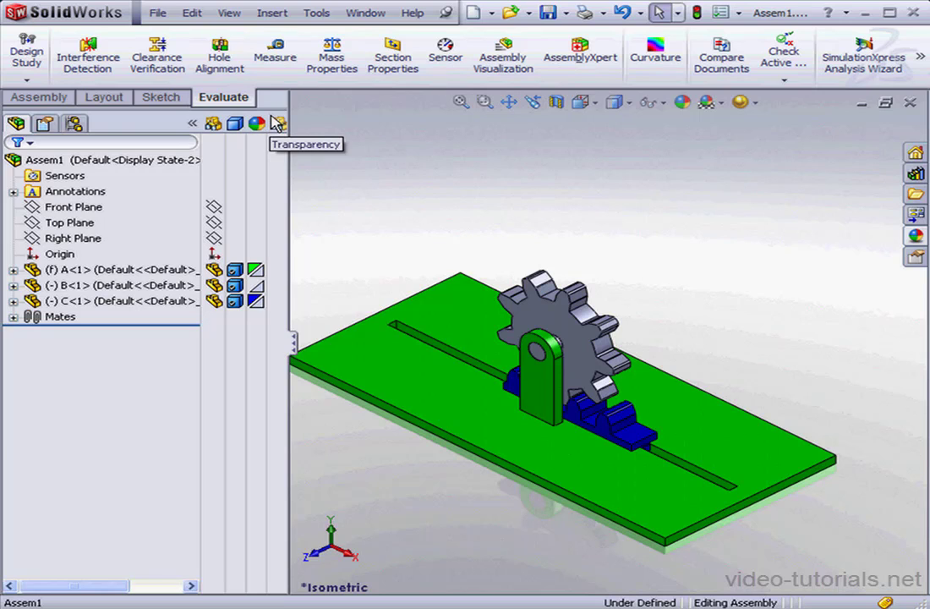
pyautogui.click(214, 301)
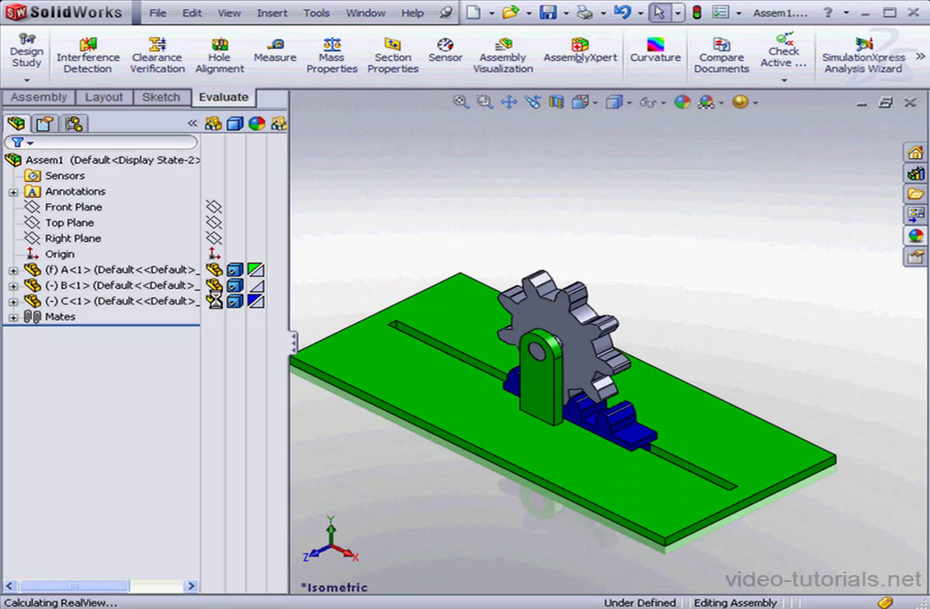
pyautogui.click(217, 317)
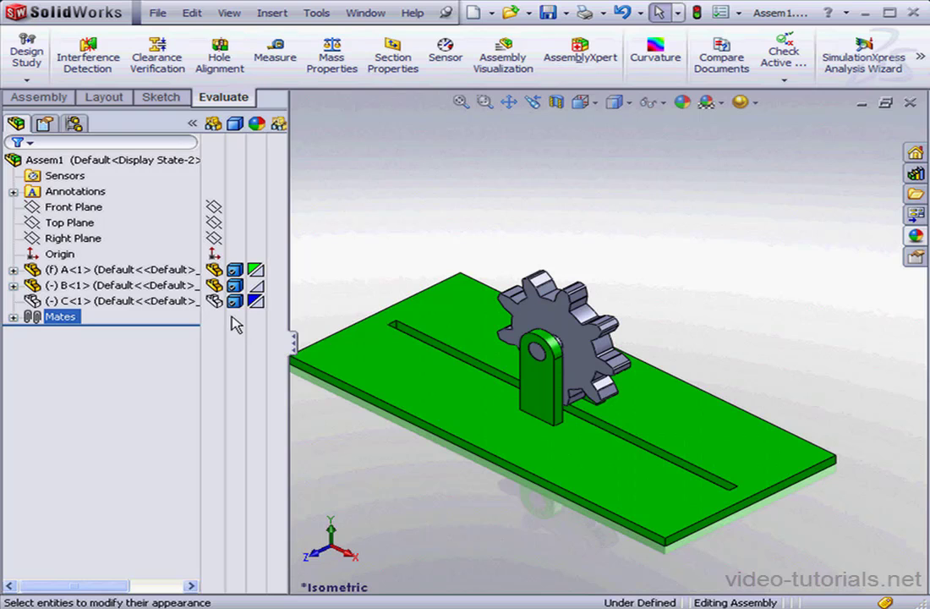
pyautogui.click(276, 287)
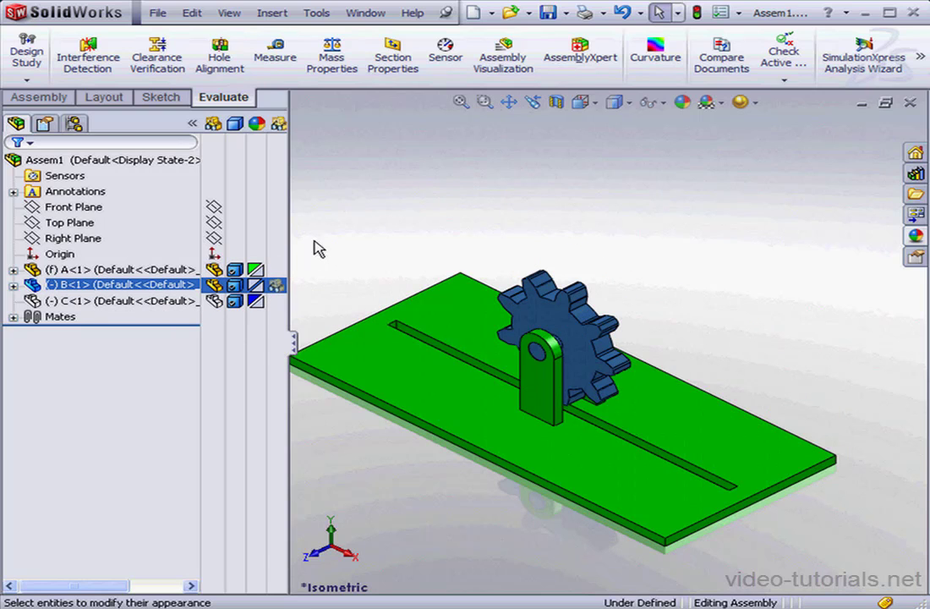
pyautogui.click(192, 124)
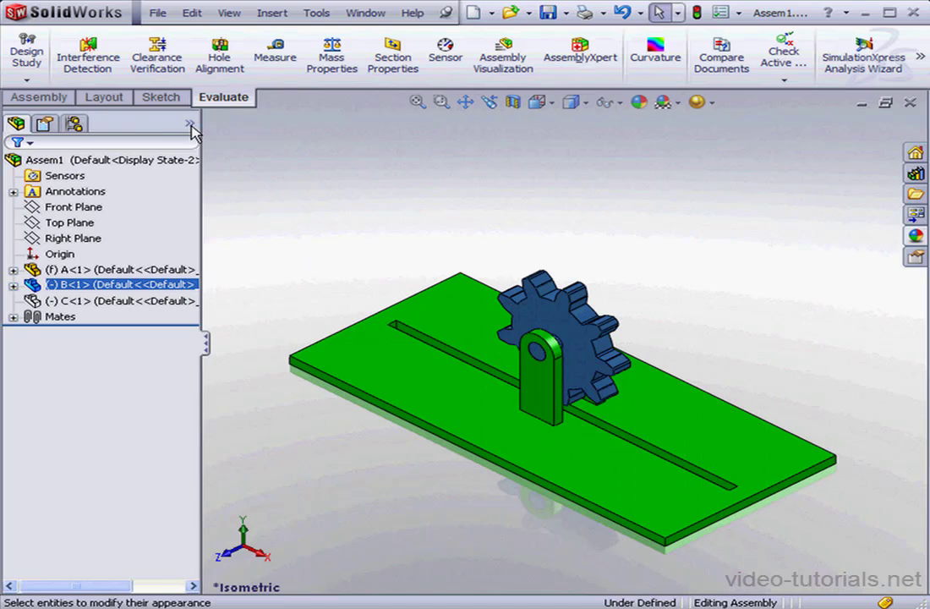
# - Reactivate Display State-1 from the ConfigurationManager, restoring the red plate and grey gear
pyautogui.click(74, 123)
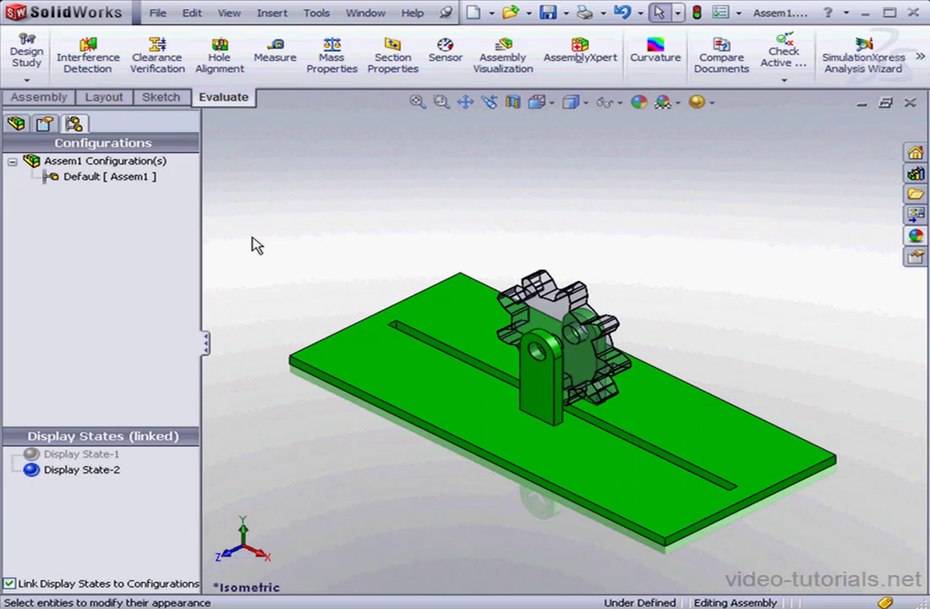
pyautogui.doubleClick(90, 456)
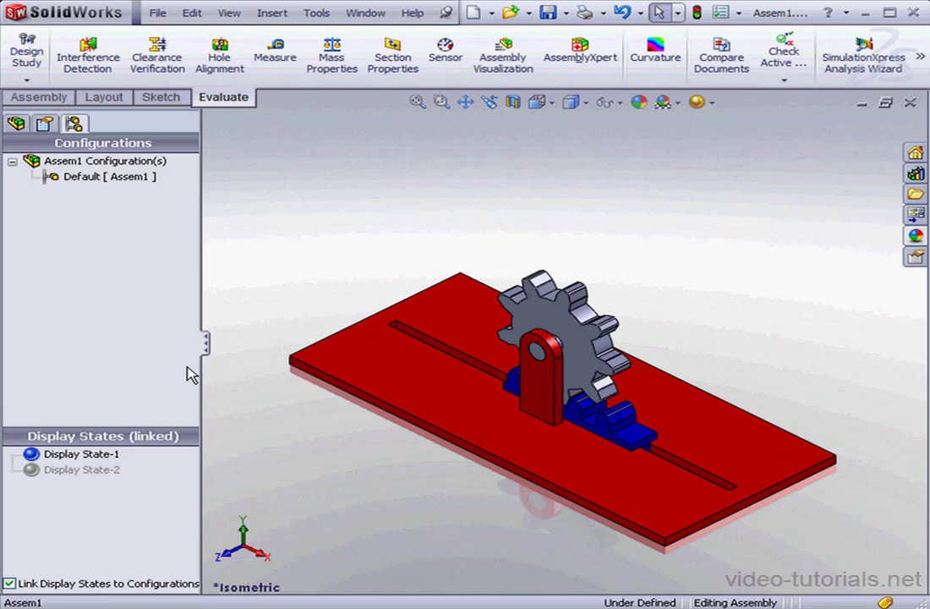
# - Add a new assembly configuration named config-01, which gets its own Display State-3
pyautogui.rightClick(81, 166)
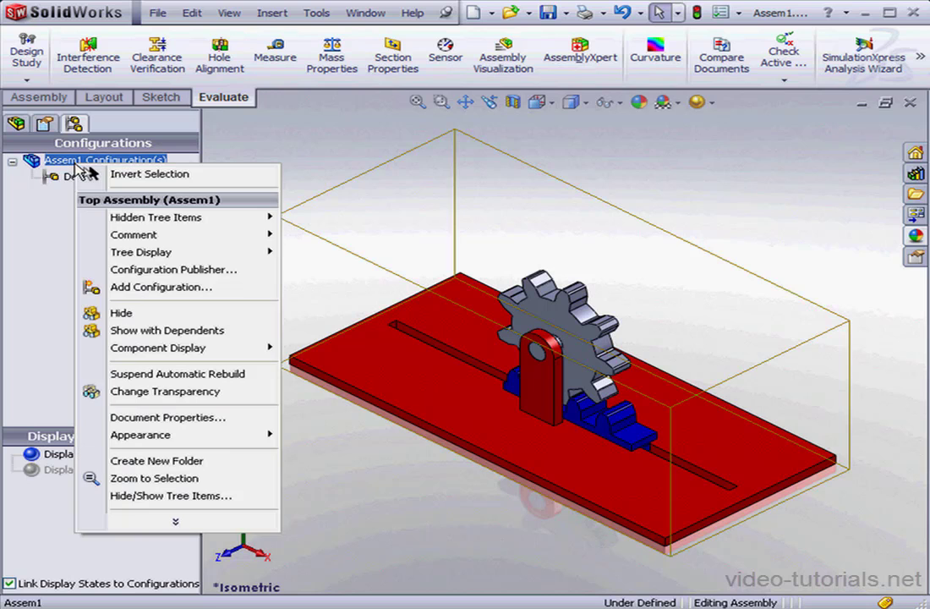
pyautogui.click(136, 288)
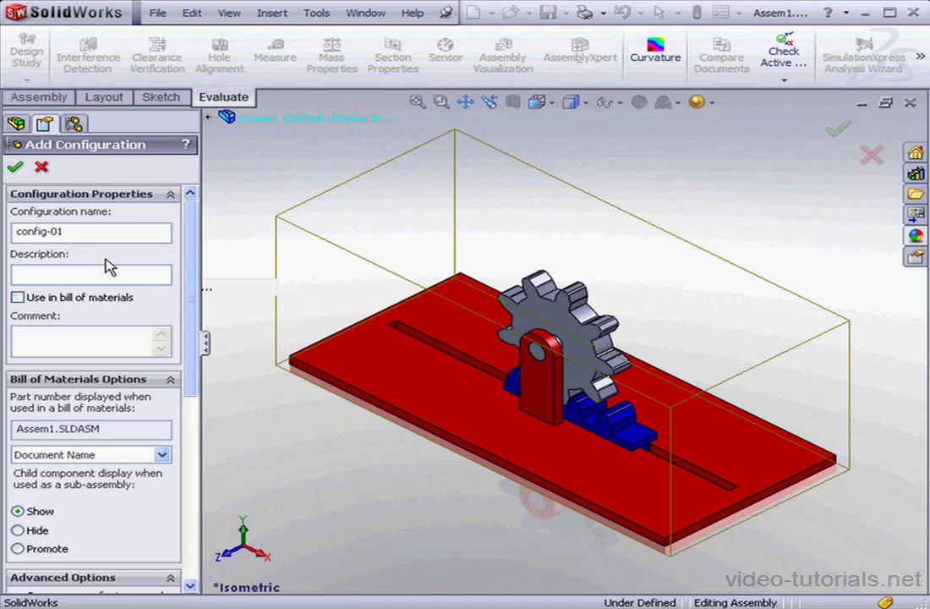
pyautogui.click(15, 165)
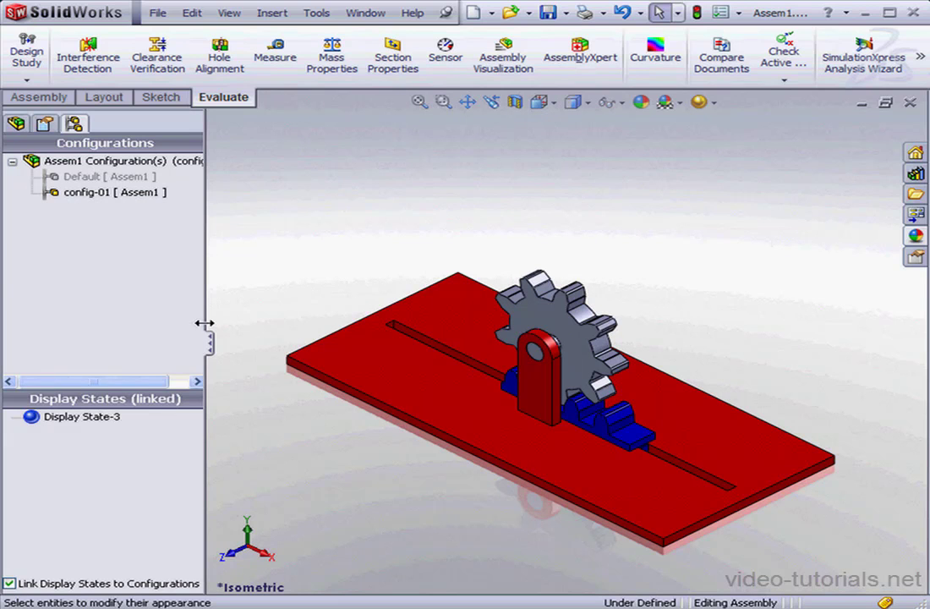
pyautogui.click(119, 418)
pyautogui.click(135, 424)
# - Add Display State-4 under config-01 and colour the whole A-1@Assem1 base plate yellow
pyautogui.rightClick(87, 435)
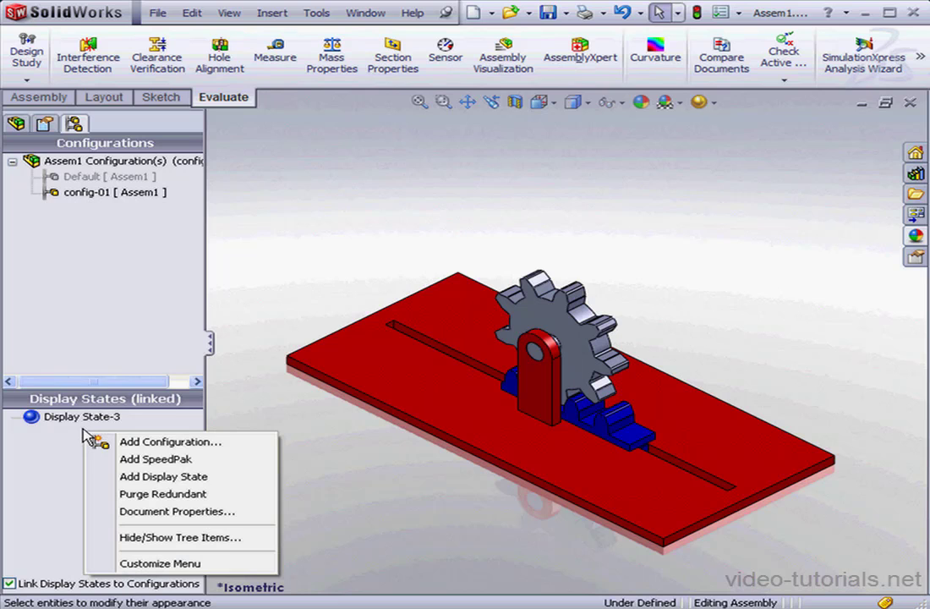
pyautogui.click(142, 478)
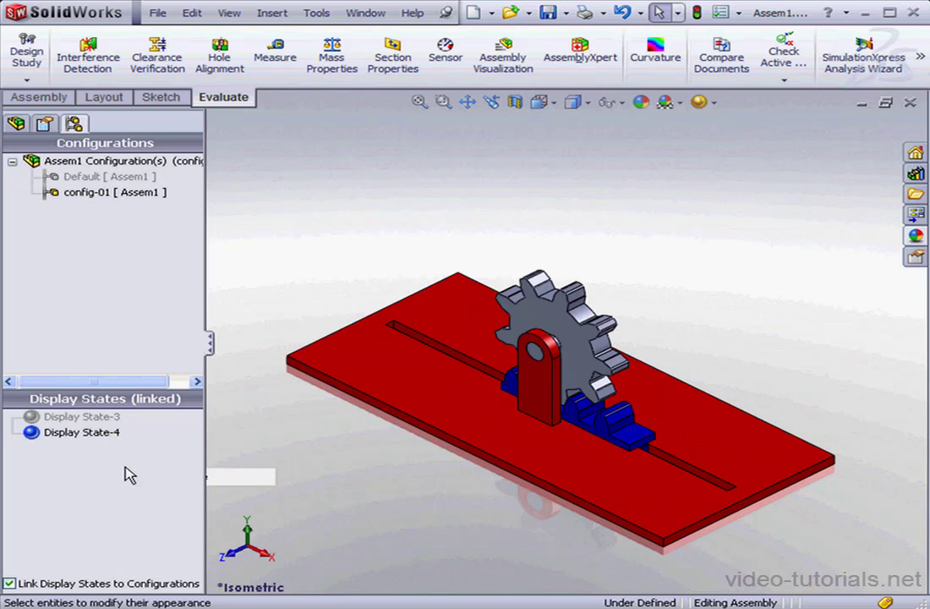
pyautogui.rightClick(350, 377)
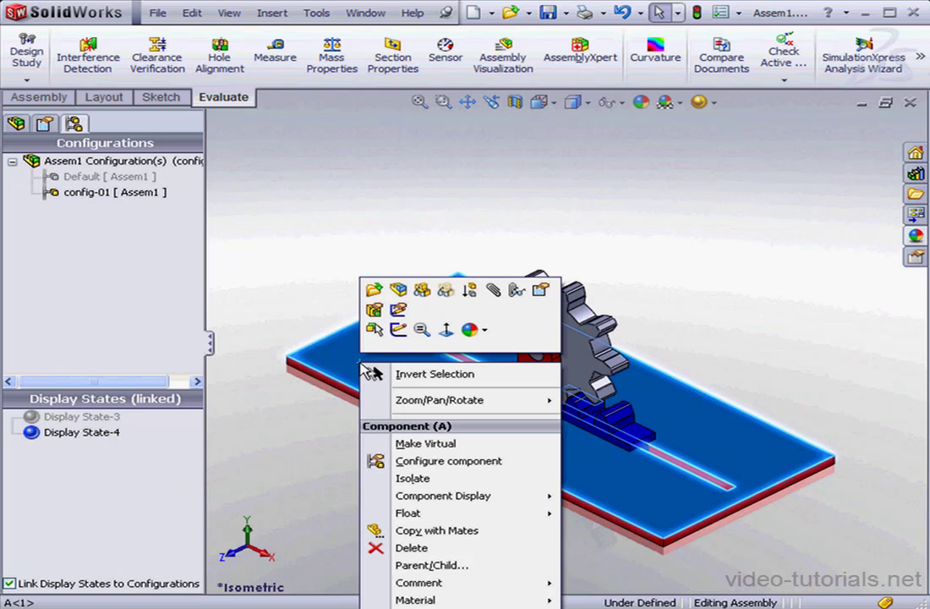
pyautogui.click(482, 330)
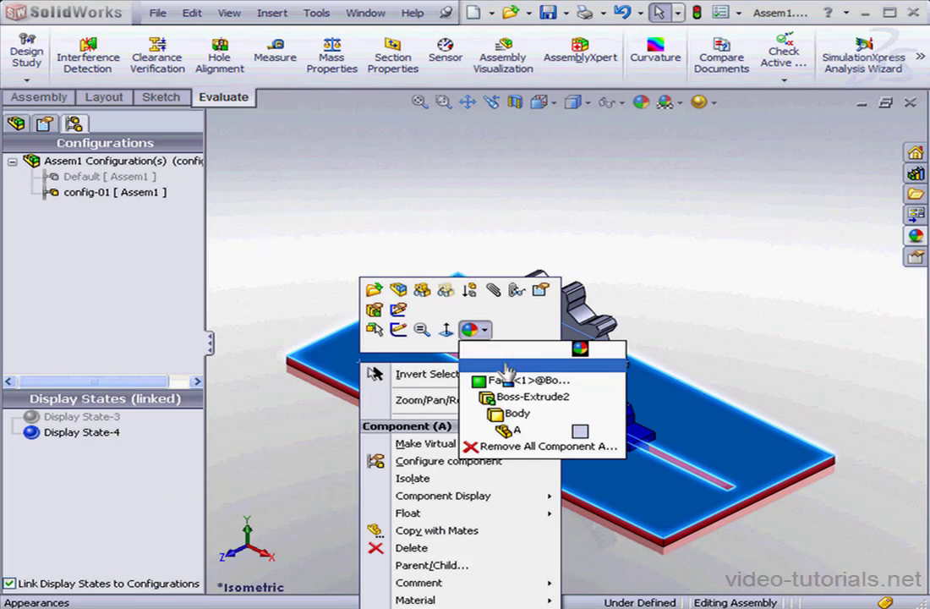
pyautogui.click(513, 364)
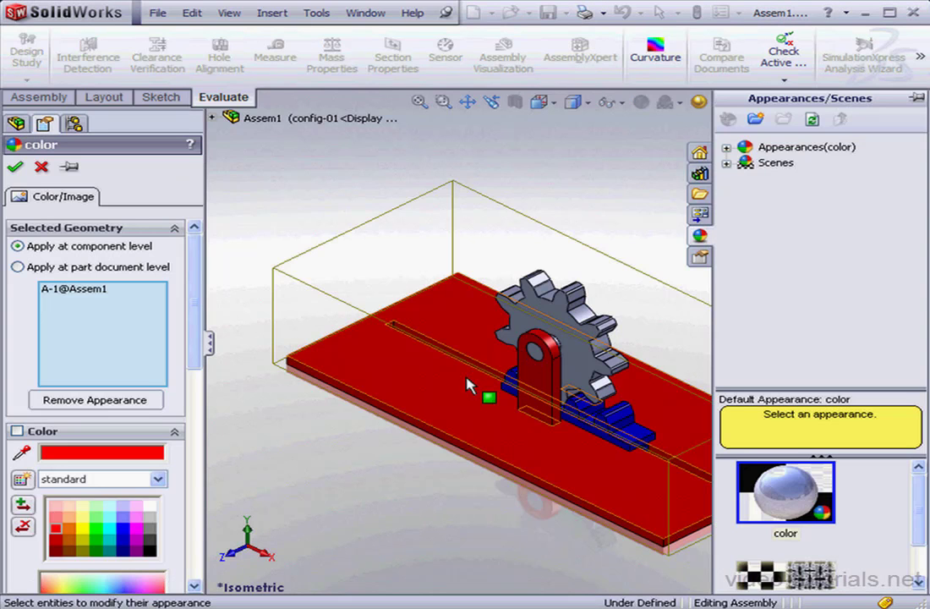
pyautogui.click(82, 528)
pyautogui.moveTo(195, 338); pyautogui.dragTo(194, 583)
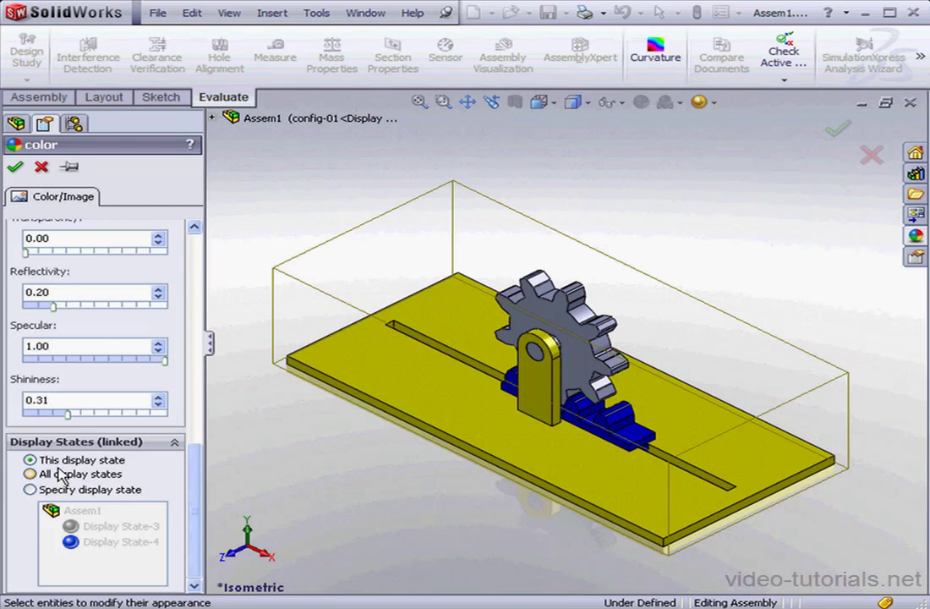
pyautogui.click(15, 167)
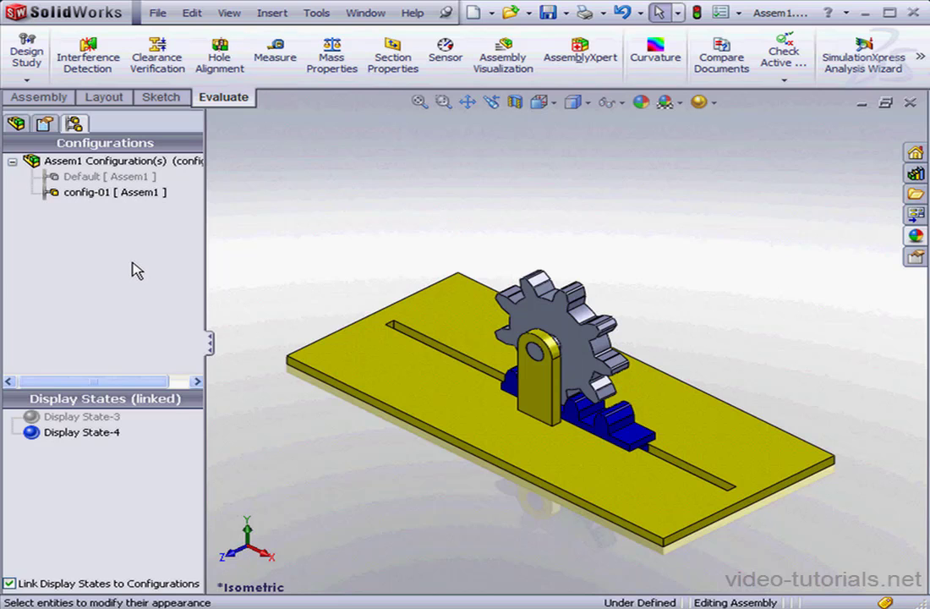
# - Activate config-01 and unlink display states from configurations
pyautogui.click(114, 192)
pyautogui.doubleClick(110, 176)
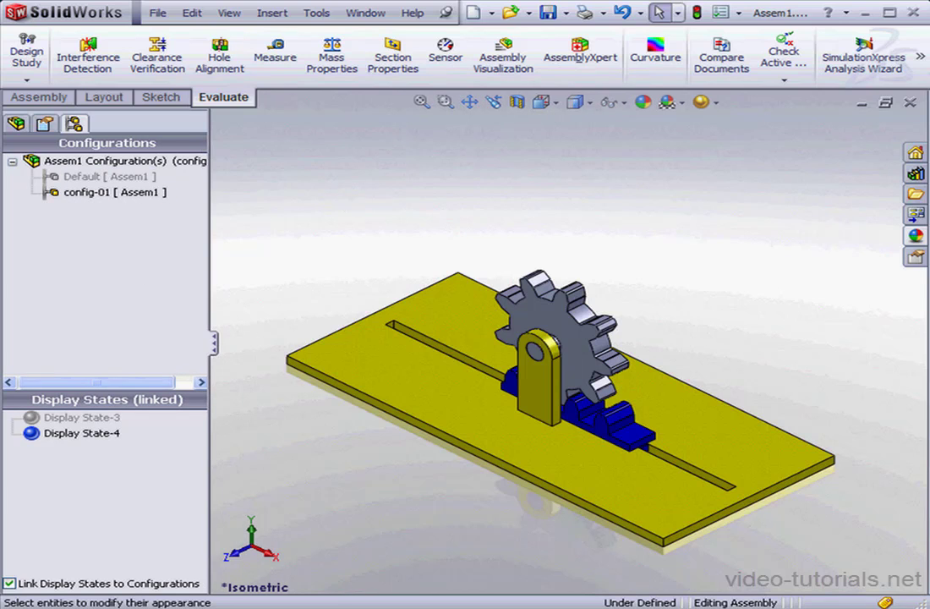
pyautogui.click(10, 583)
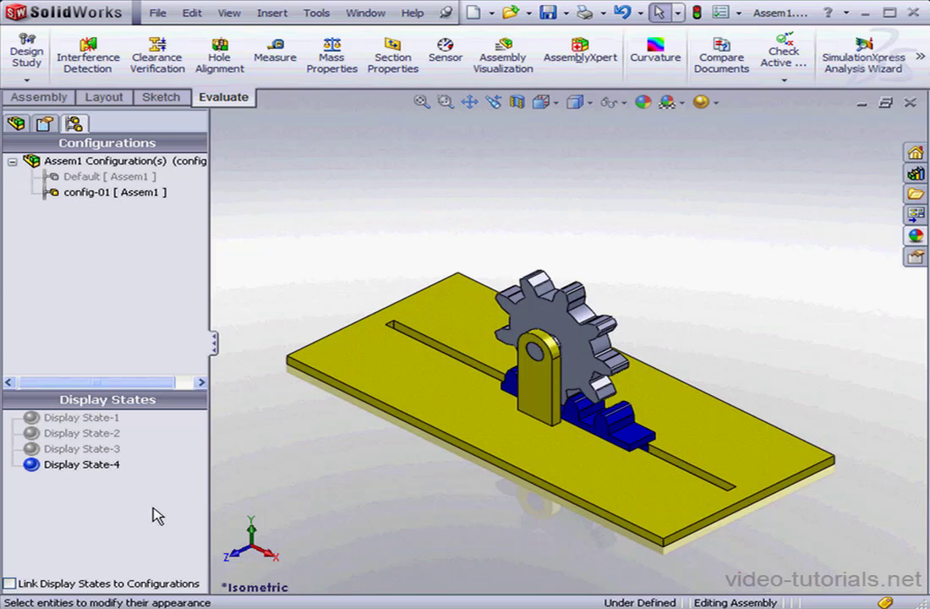
# - Switch between Display State-1 (red) and Display State-4 (yellow), then relink display states
pyautogui.click(96, 418)
pyautogui.doubleClick(96, 418)
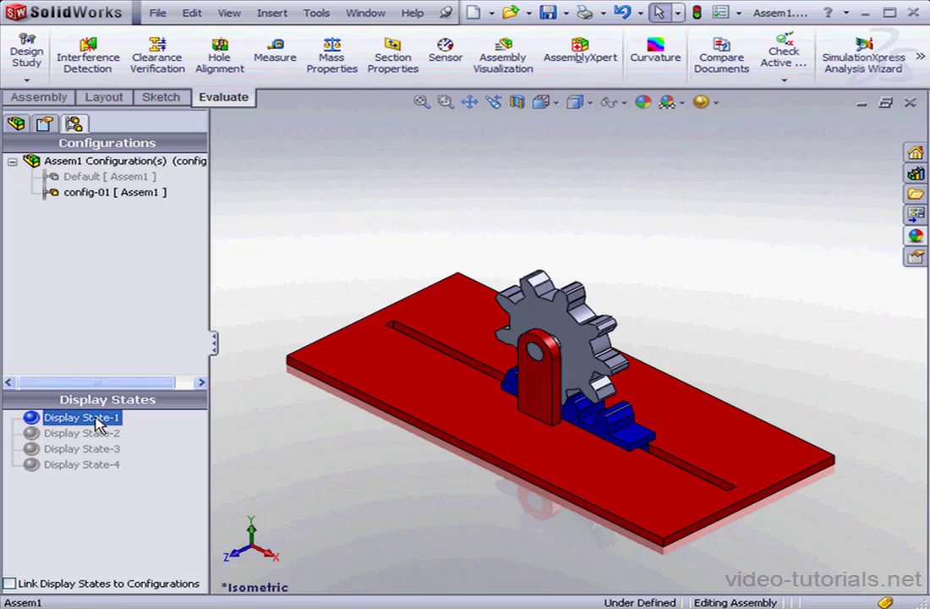
pyautogui.click(80, 466)
pyautogui.doubleClick(80, 466)
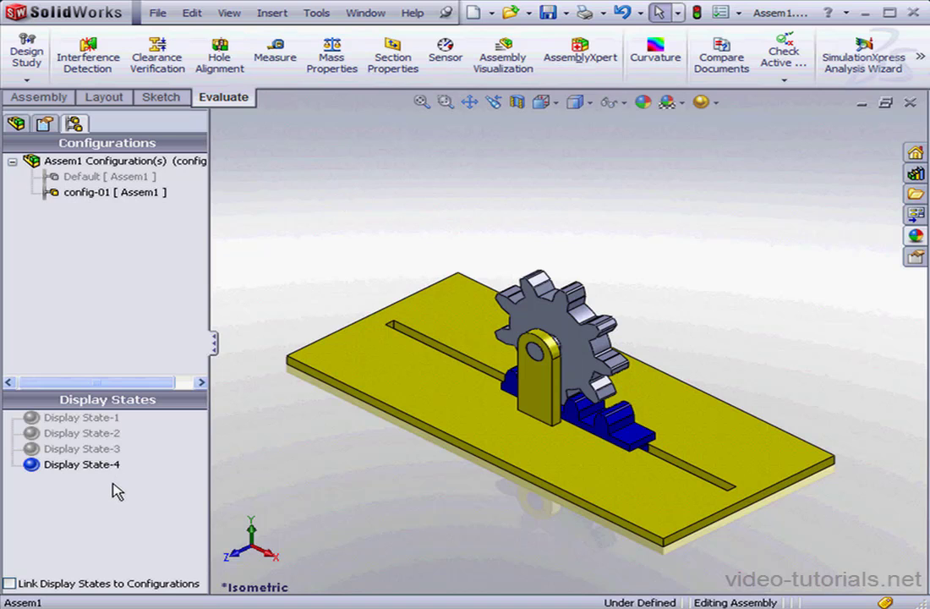
pyautogui.click(10, 584)
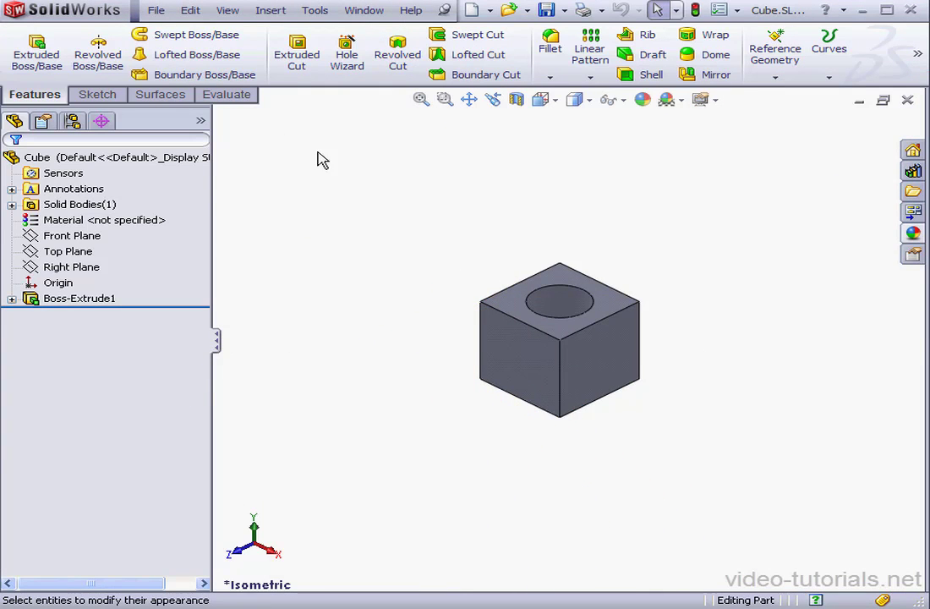
# - In the Cube part, enlarge the Display States list and add a new Display State-2
pyautogui.click(72, 121)
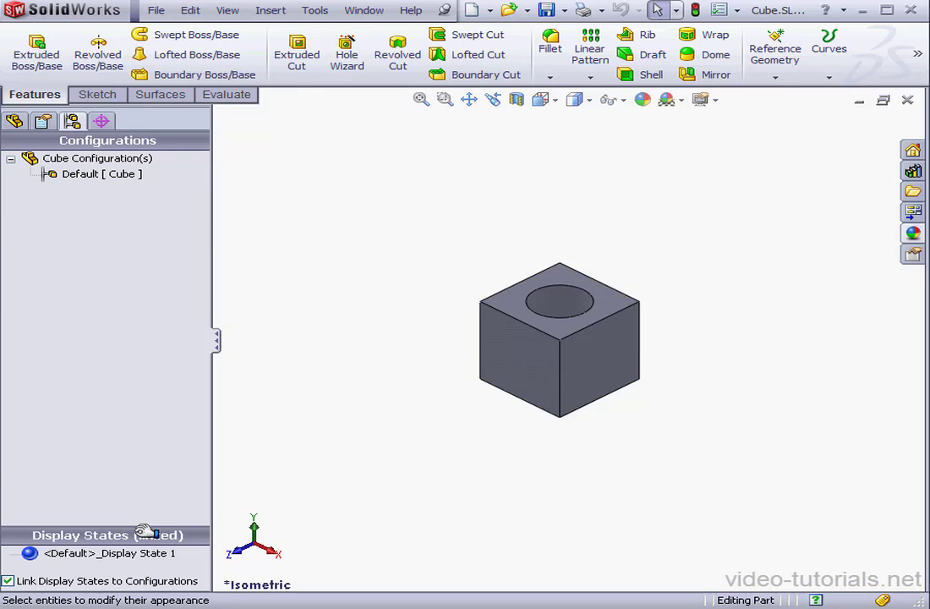
pyautogui.moveTo(145, 531); pyautogui.dragTo(141, 403)
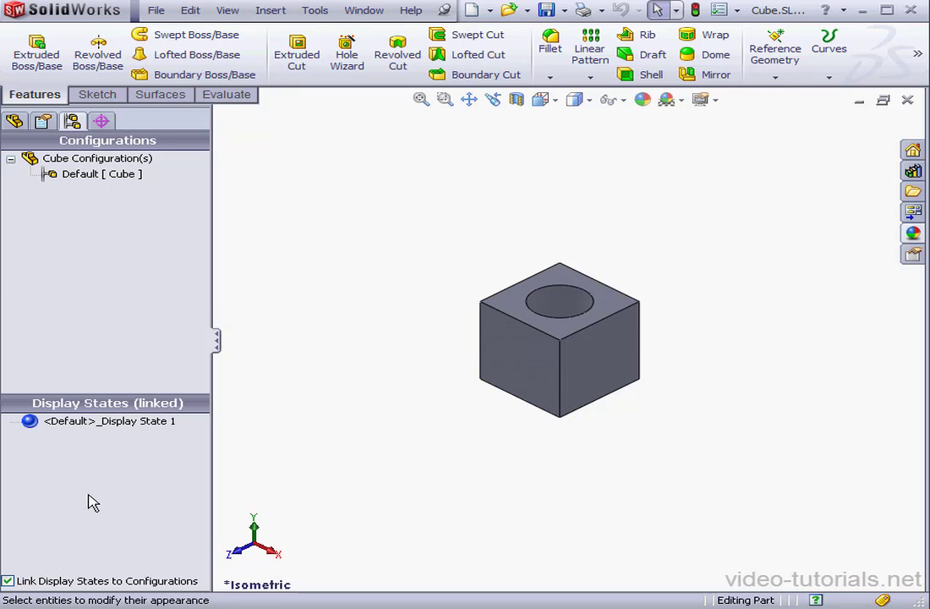
pyautogui.click(114, 426)
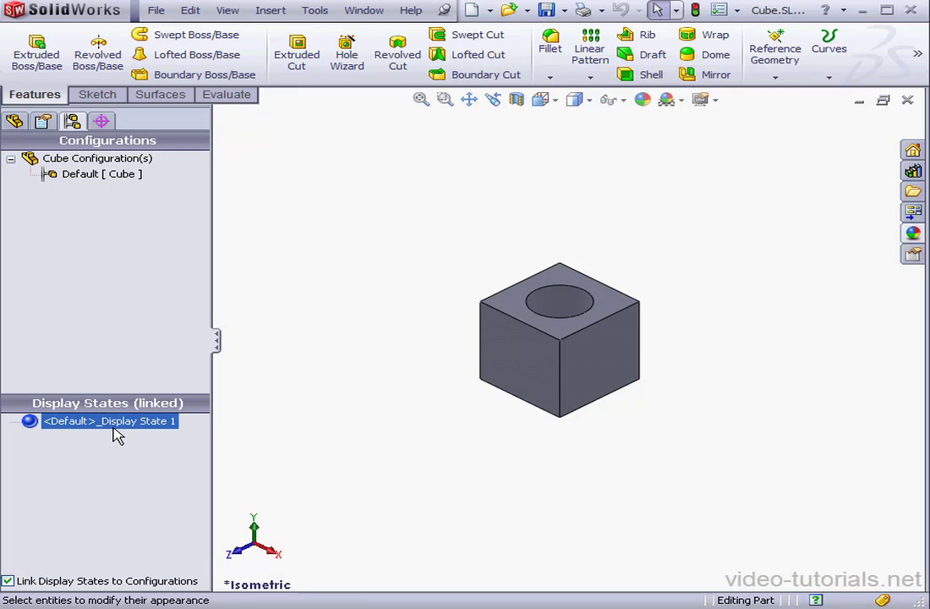
pyautogui.click(108, 446)
pyautogui.rightClick(104, 446)
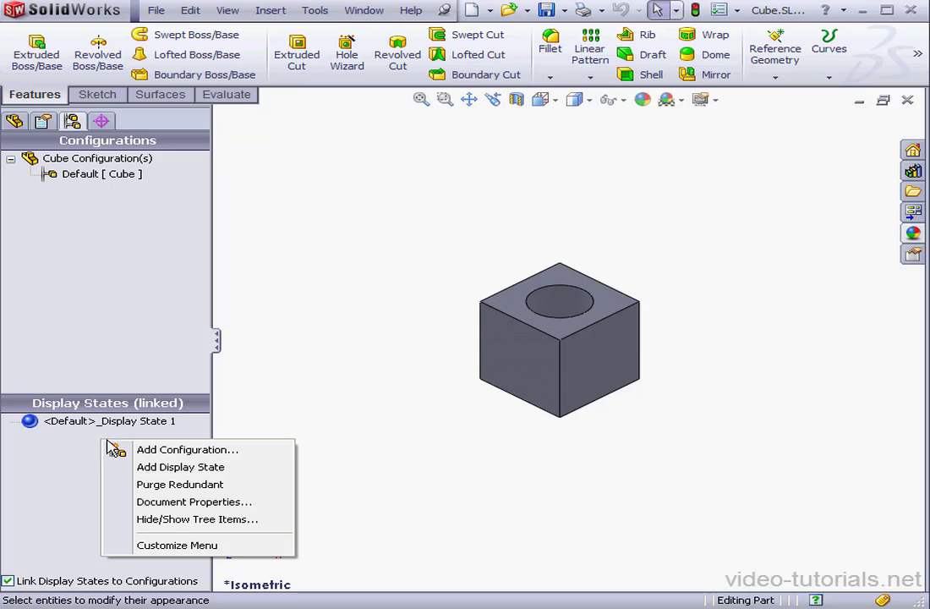
pyautogui.click(163, 468)
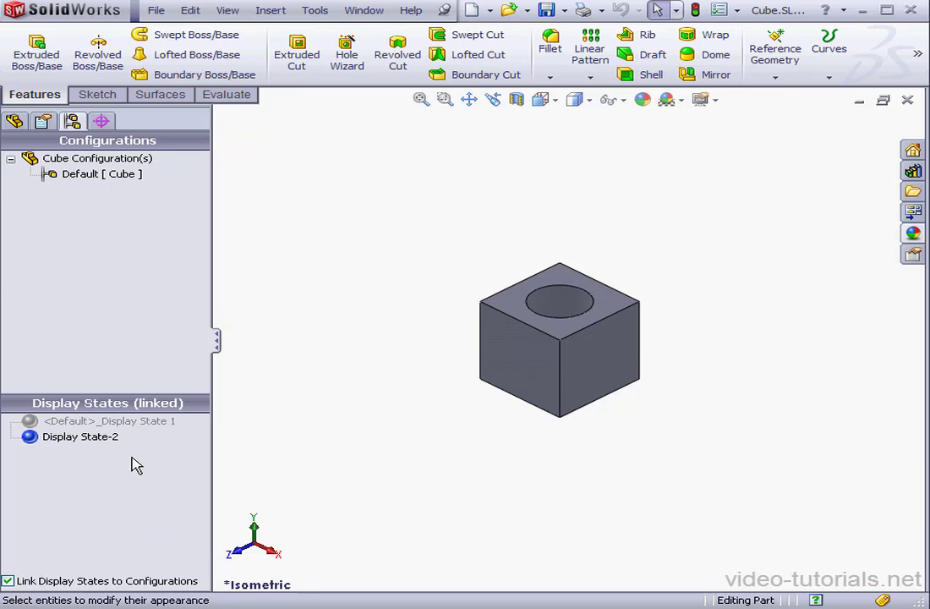
# - Colour the whole Cube part red for this display state only
pyautogui.rightClick(608, 352)
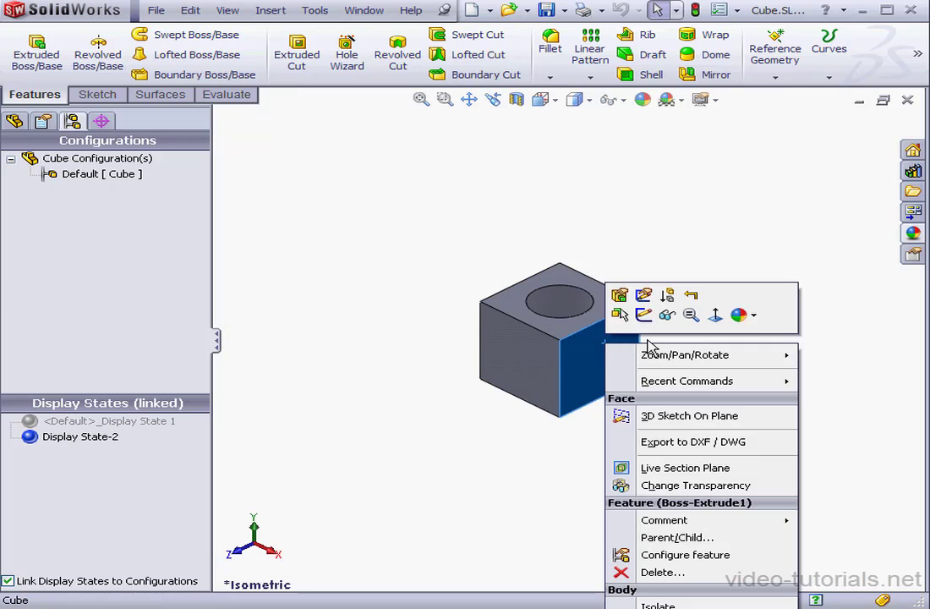
pyautogui.click(749, 320)
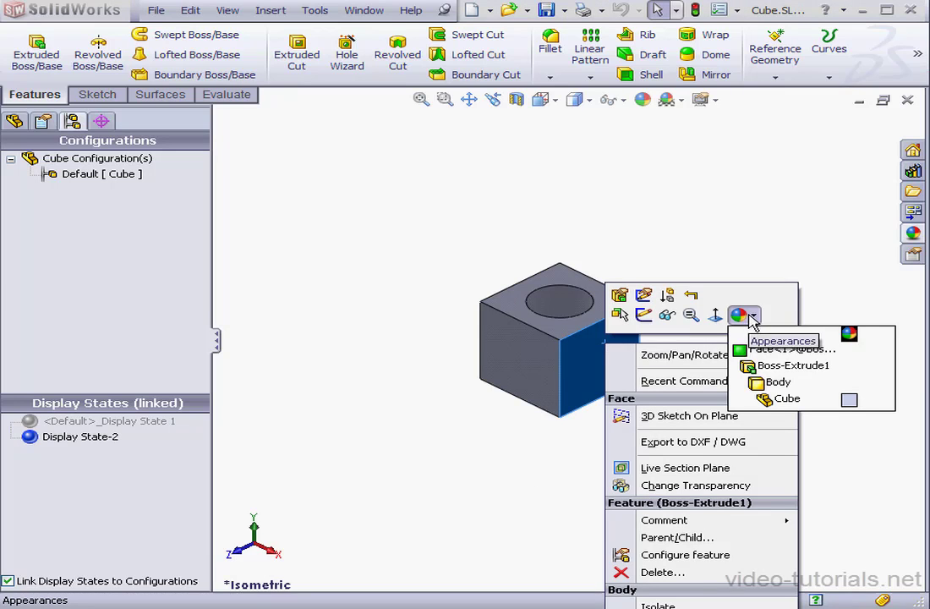
pyautogui.click(765, 398)
pyautogui.click(59, 484)
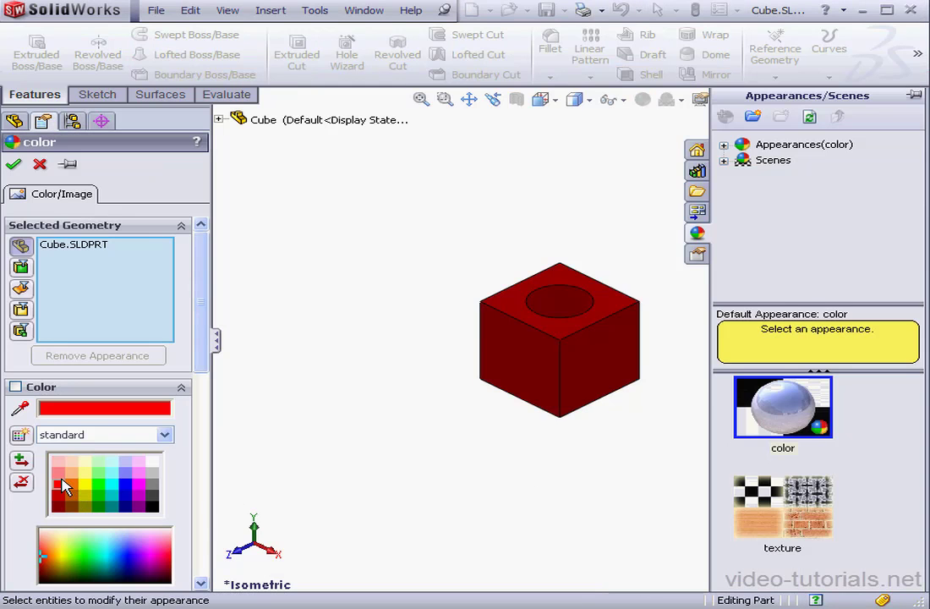
pyautogui.moveTo(201, 339); pyautogui.dragTo(197, 568)
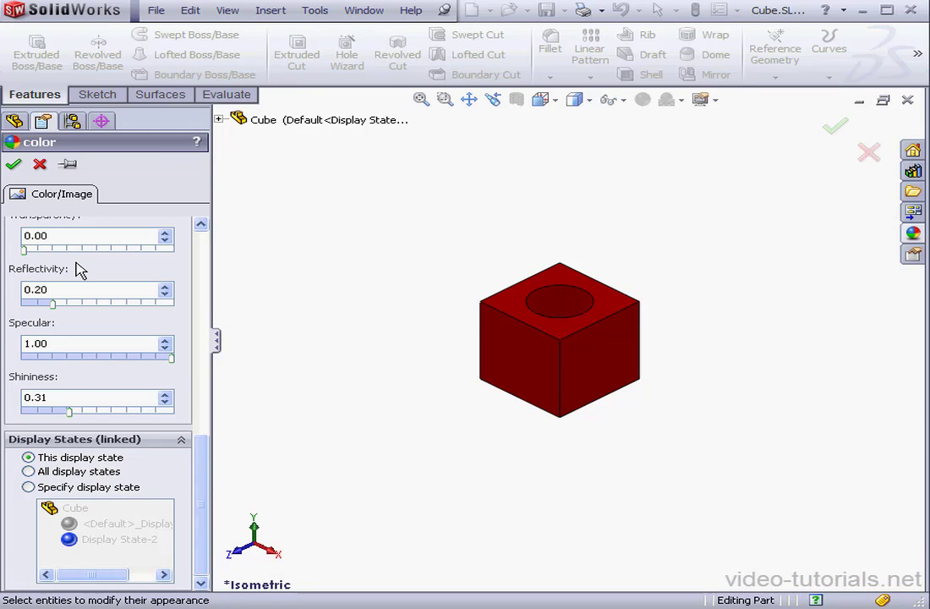
pyautogui.click(14, 164)
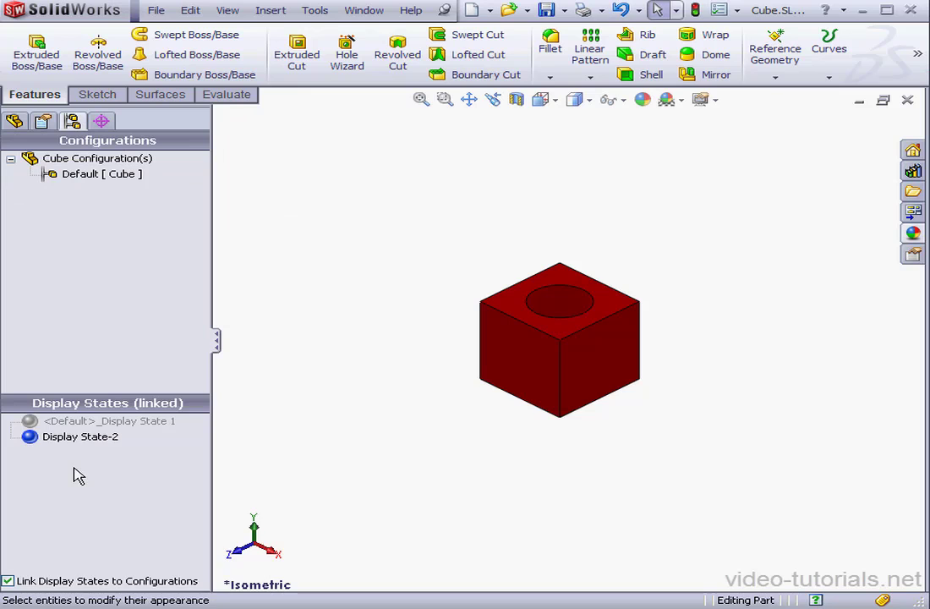
# - Create Display State-3 with the whole Cube part coloured blue, then reactivate the grey default display state
pyautogui.rightClick(75, 470)
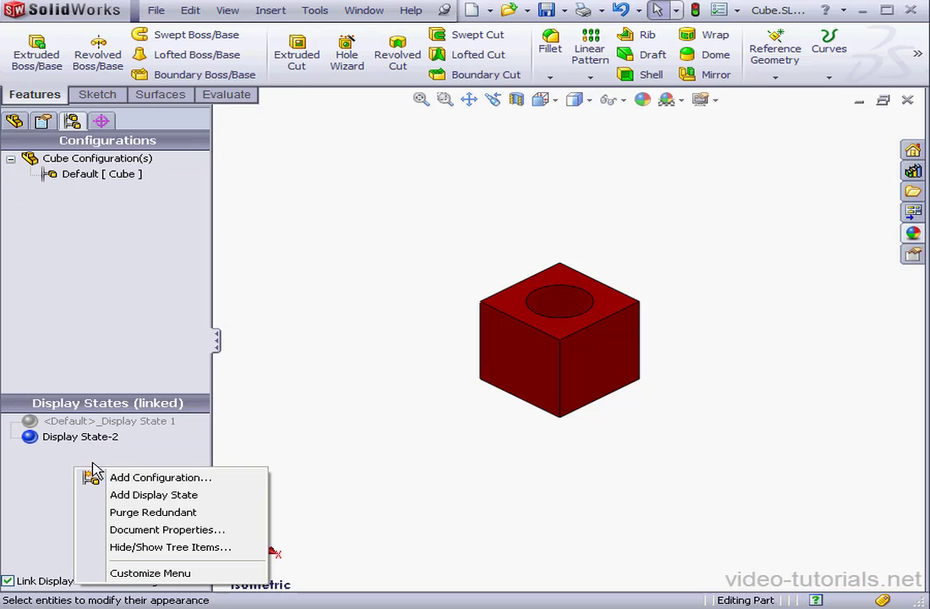
pyautogui.click(185, 497)
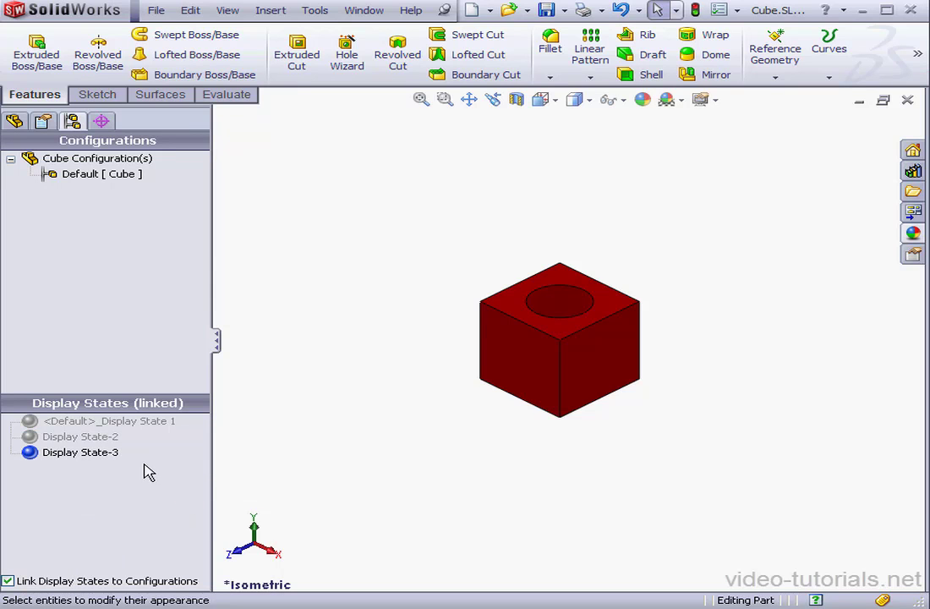
pyautogui.rightClick(612, 348)
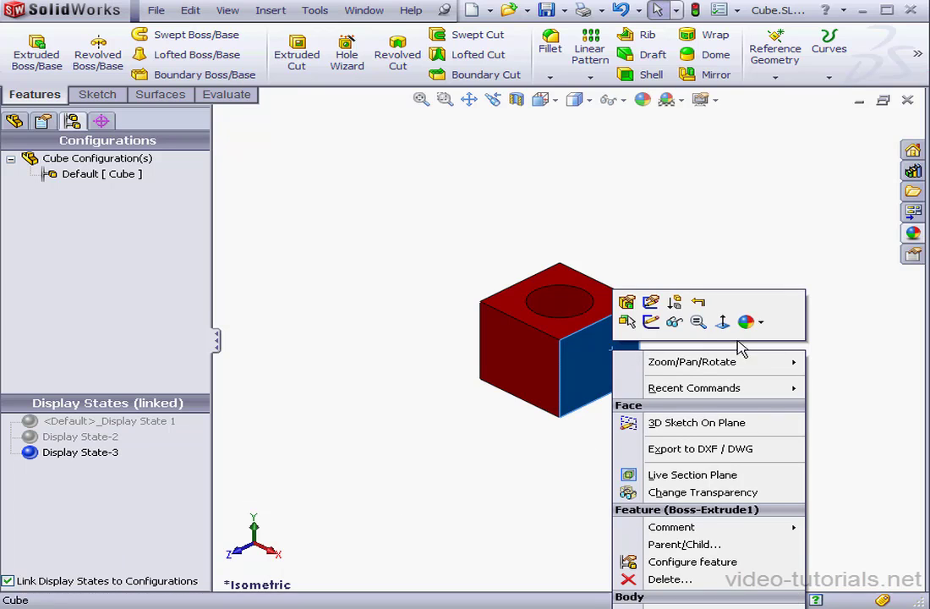
pyautogui.click(761, 322)
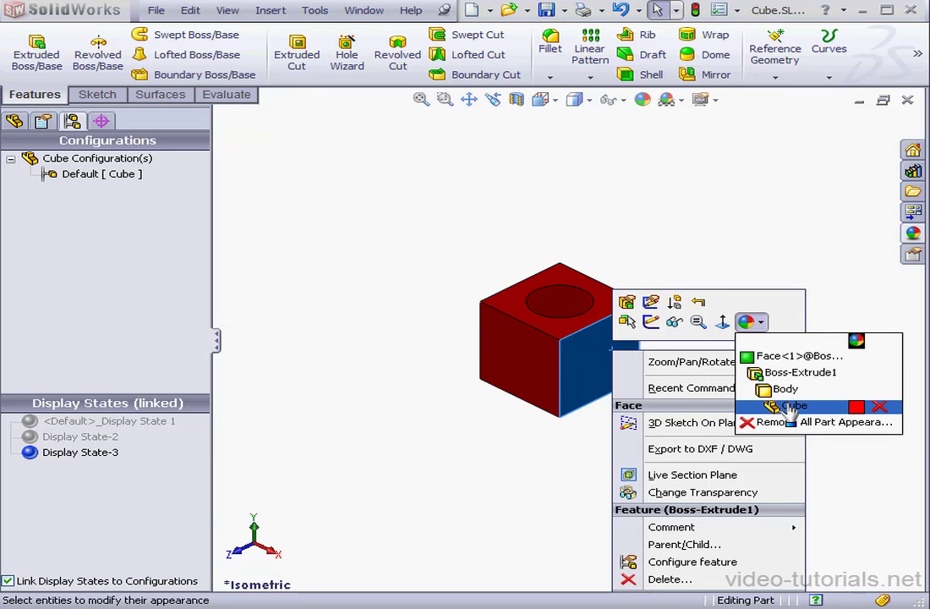
pyautogui.click(788, 407)
pyautogui.click(124, 489)
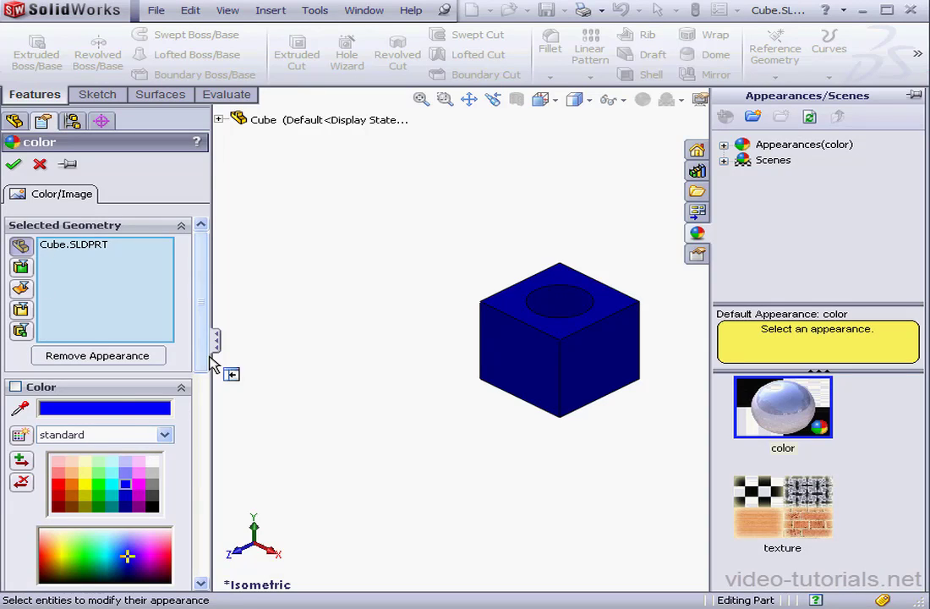
pyautogui.scroll(-5, 207, 495)
pyautogui.moveTo(203, 494); pyautogui.dragTo(197, 585)
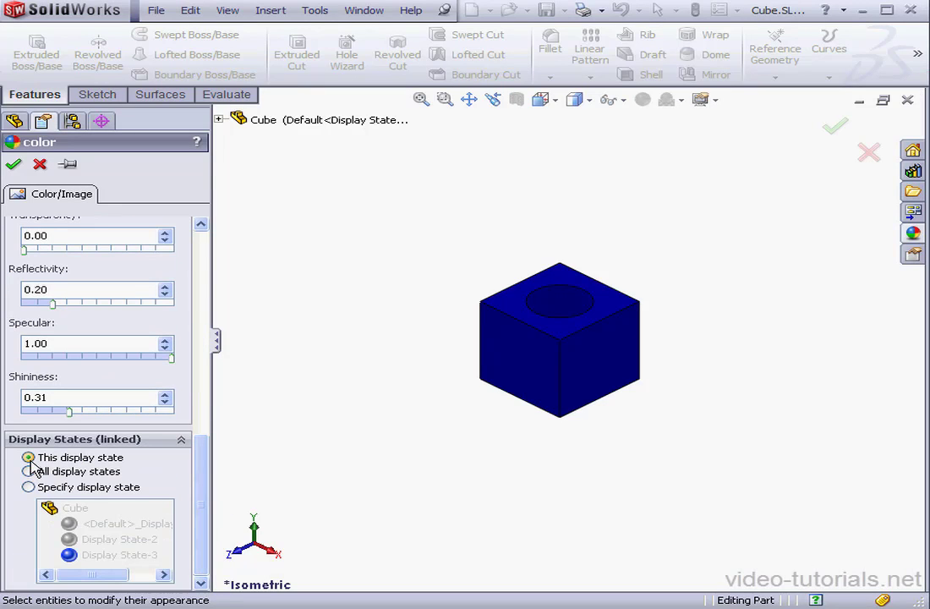
pyautogui.click(13, 164)
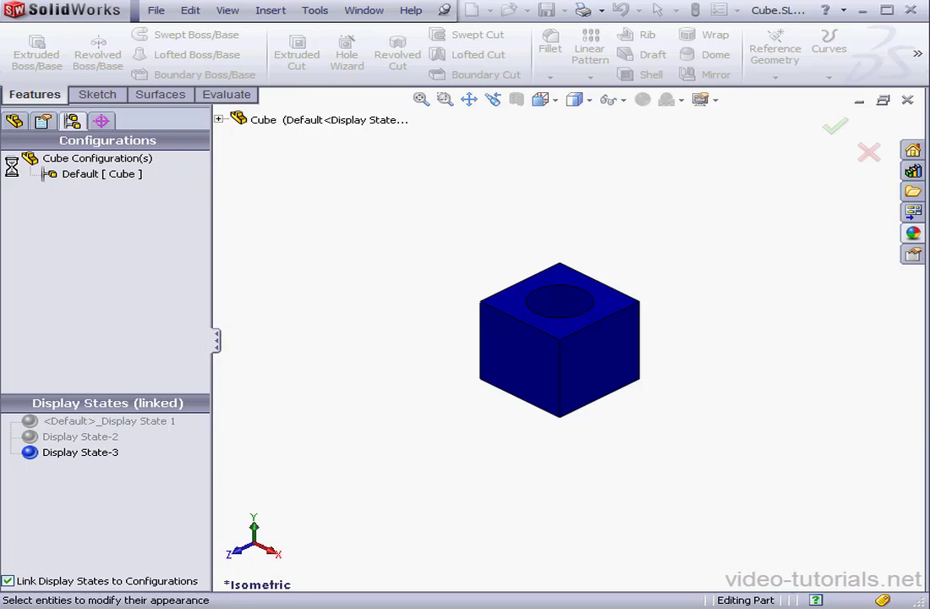
pyautogui.doubleClick(93, 436)
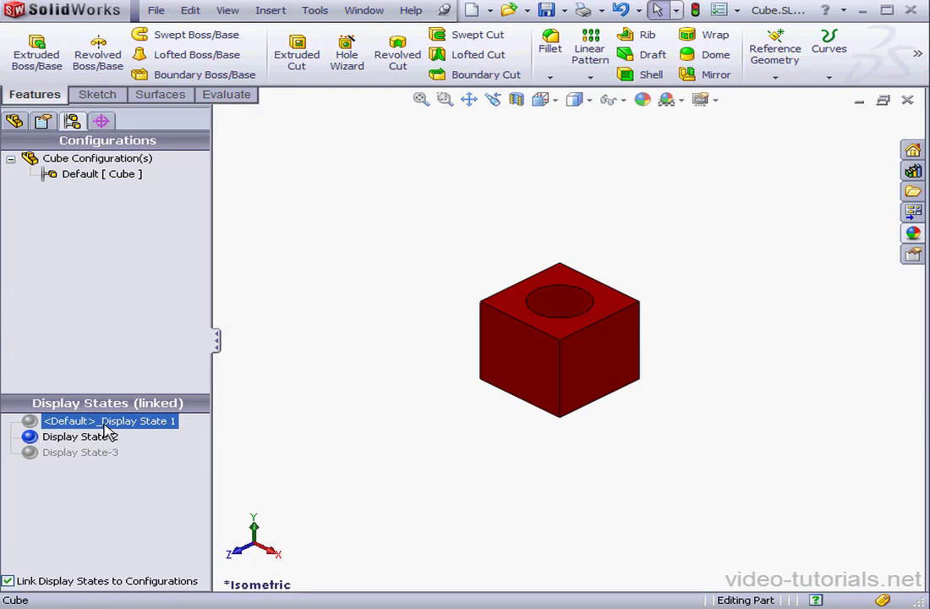
pyautogui.doubleClick(103, 422)
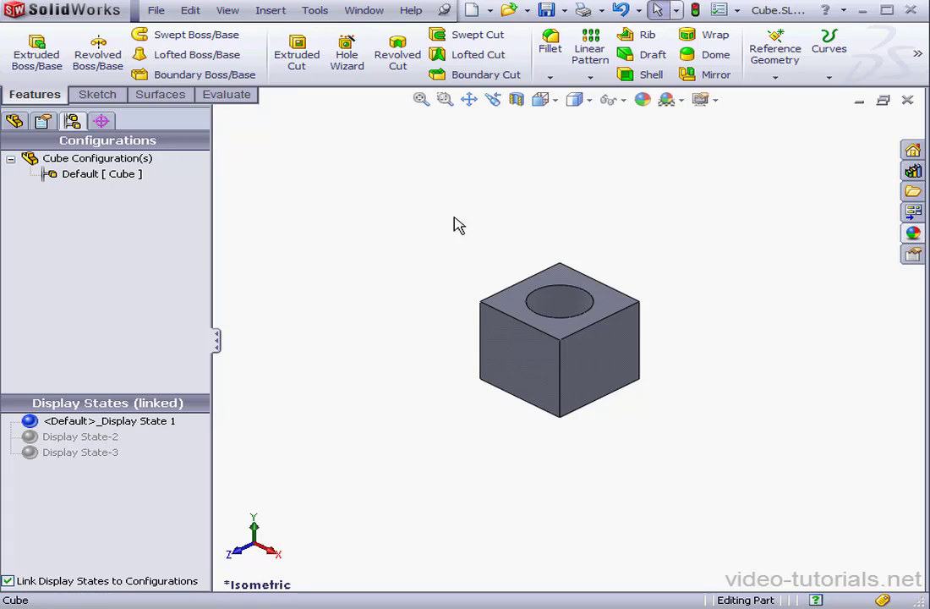
# - Create a new assembly document
pyautogui.click(489, 10)
pyautogui.click(508, 29)
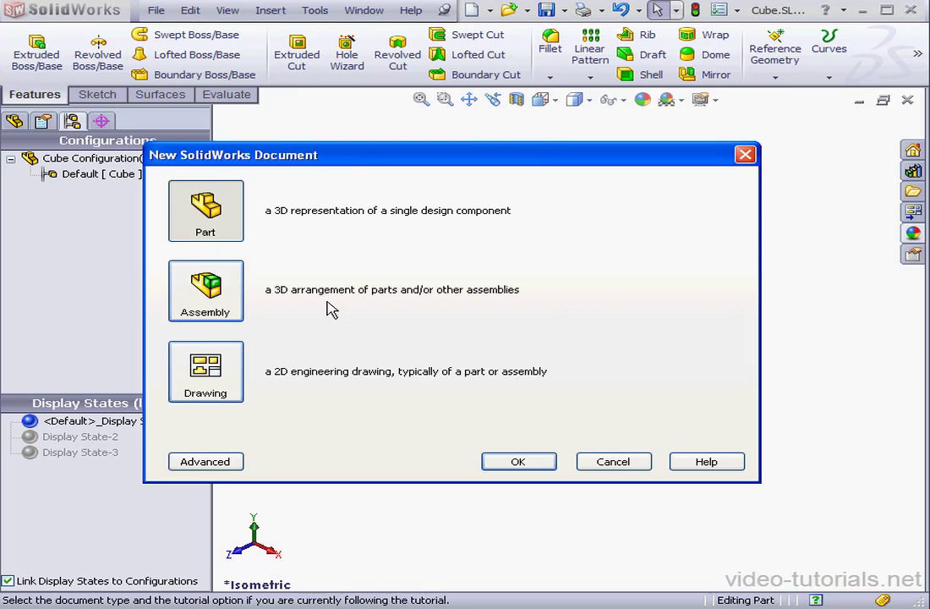
pyautogui.click(329, 306)
pyautogui.click(500, 465)
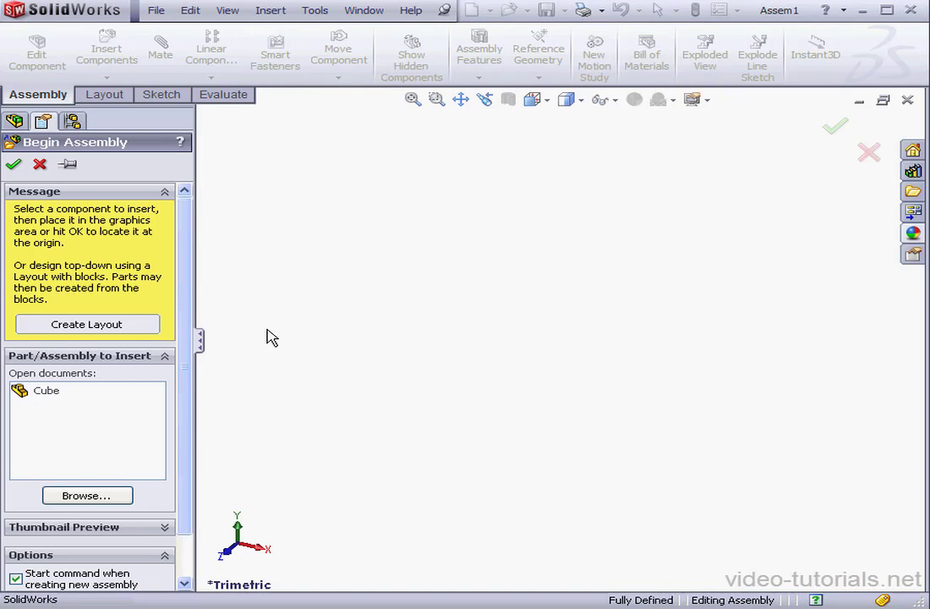
# - Insert the Cube part from open documents and place three instances, Cube<1> to Cube<3>
pyautogui.click(88, 390)
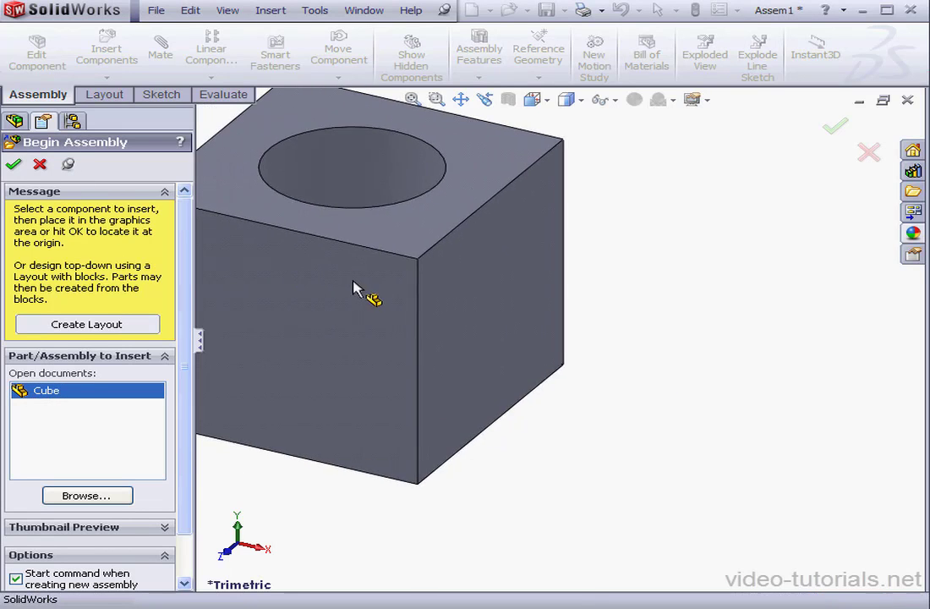
pyautogui.scroll(5, 414, 313)
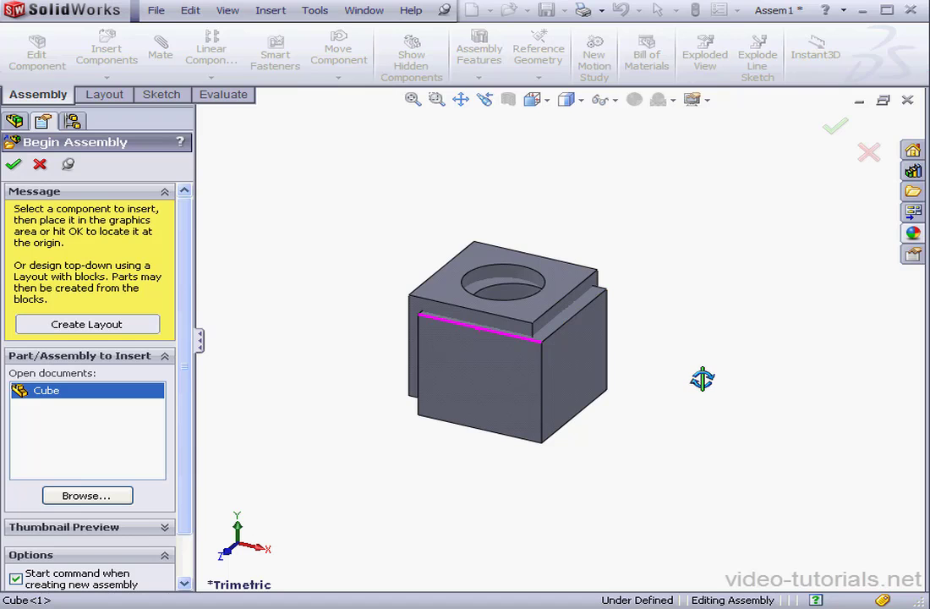
pyautogui.click(761, 387)
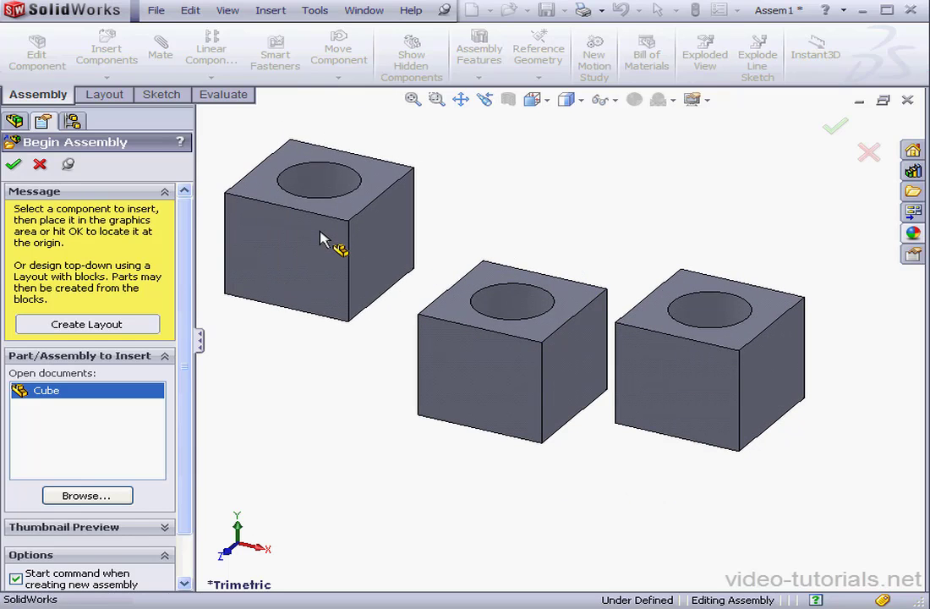
pyautogui.click(425, 297)
pyautogui.click(40, 164)
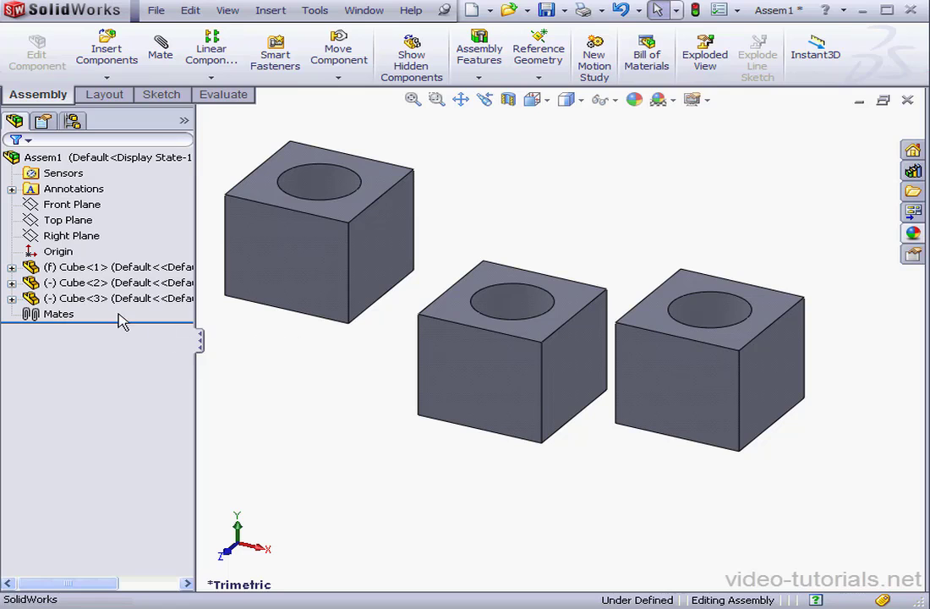
# - Set Cube<2>'s component properties to use Display State-2, turning it red
pyautogui.rightClick(85, 283)
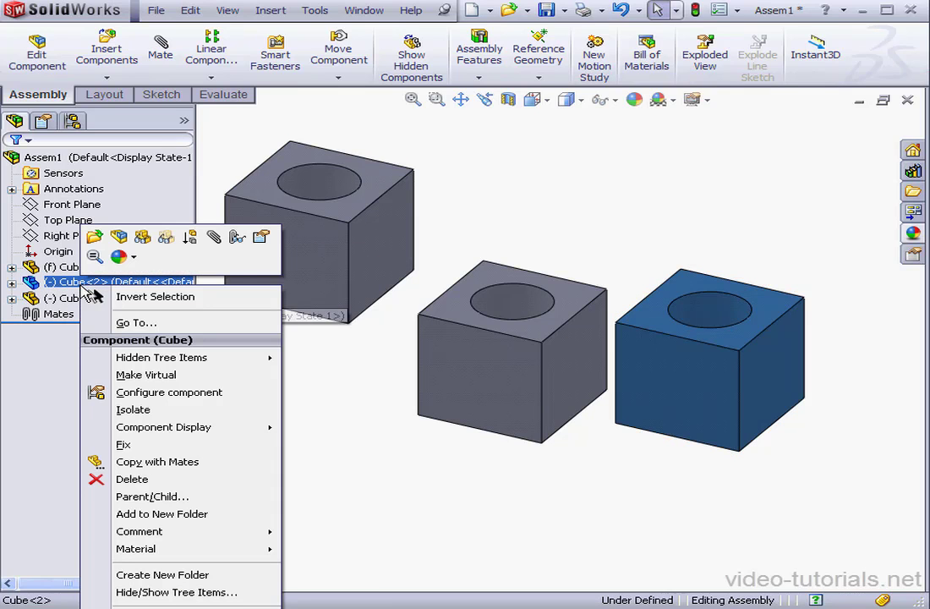
pyautogui.click(262, 240)
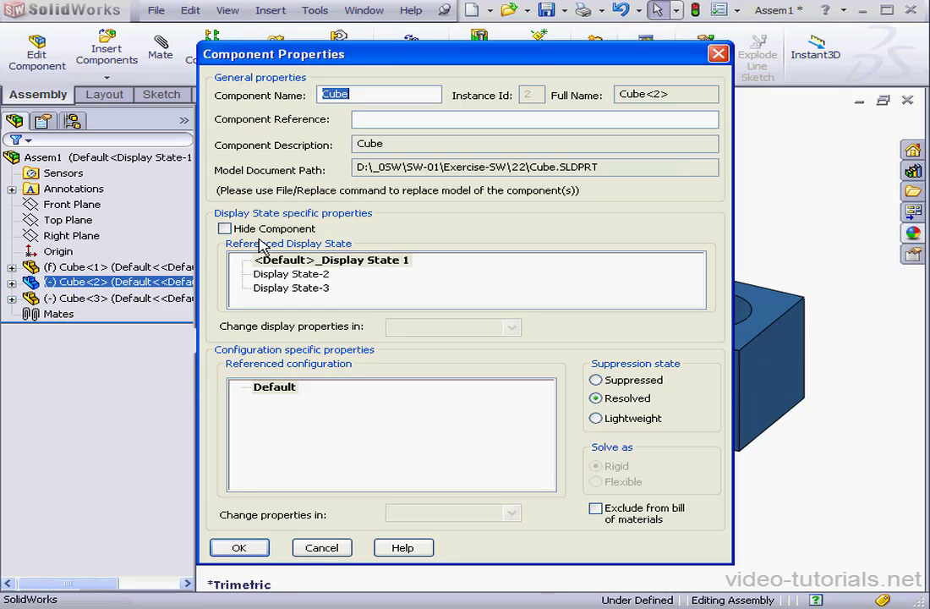
pyautogui.click(309, 278)
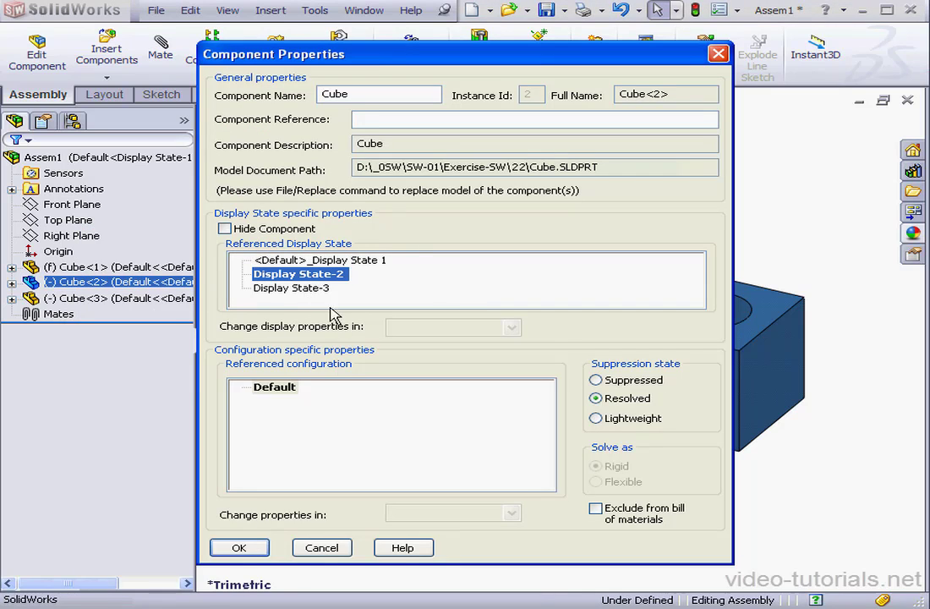
pyautogui.click(255, 548)
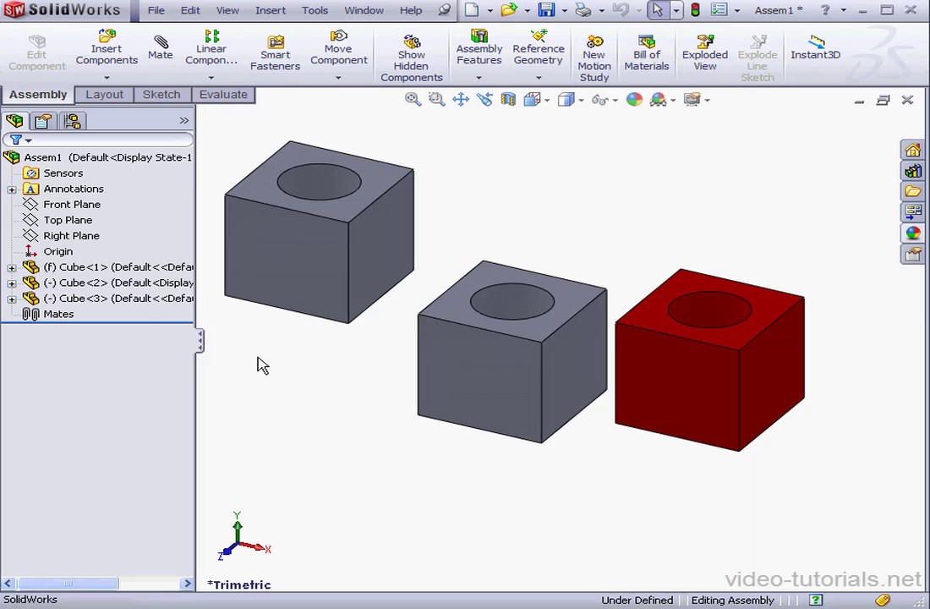
# - Set Cube<3>'s component properties to use Display State-3, turning it blue
pyautogui.rightClick(115, 298)
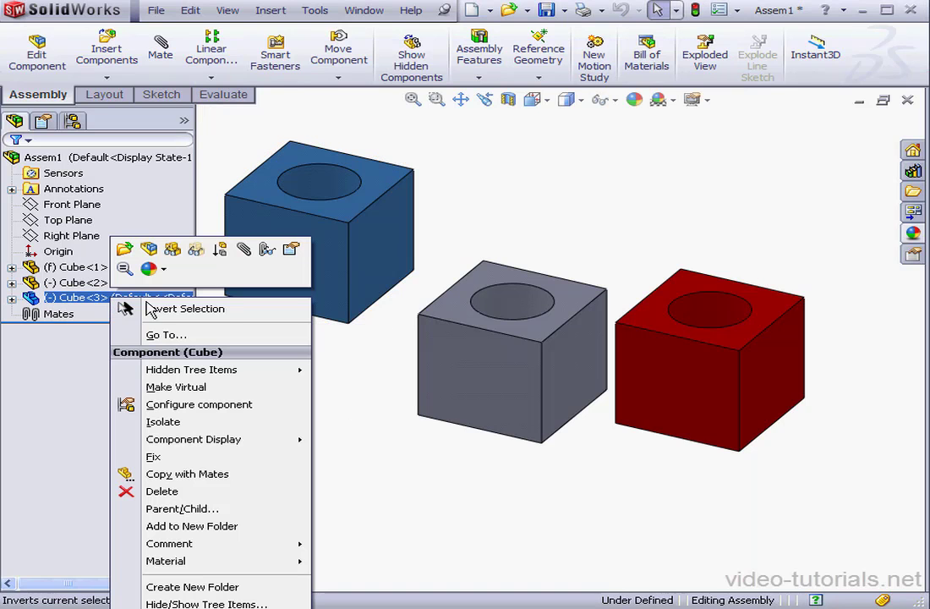
pyautogui.click(290, 251)
pyautogui.click(313, 288)
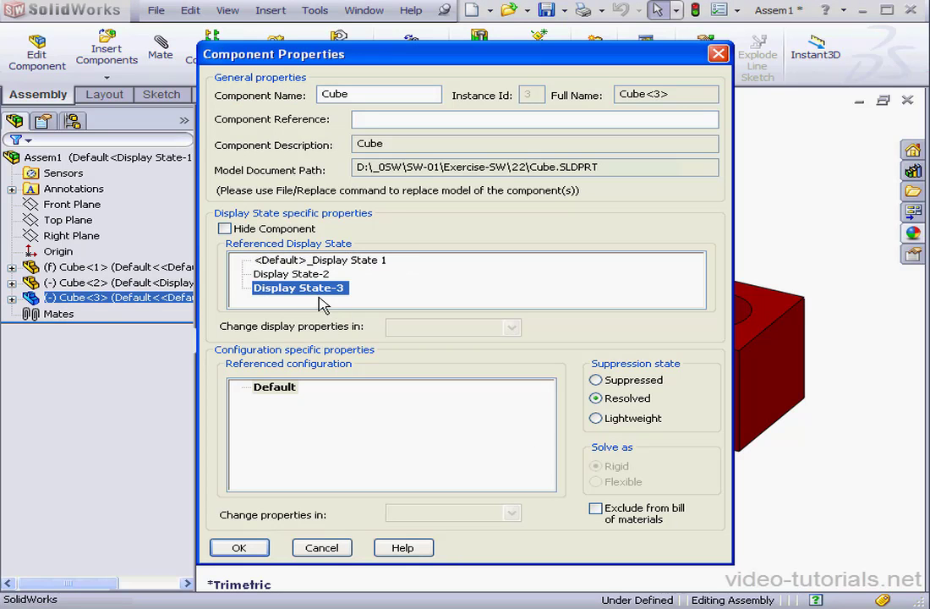
pyautogui.click(238, 547)
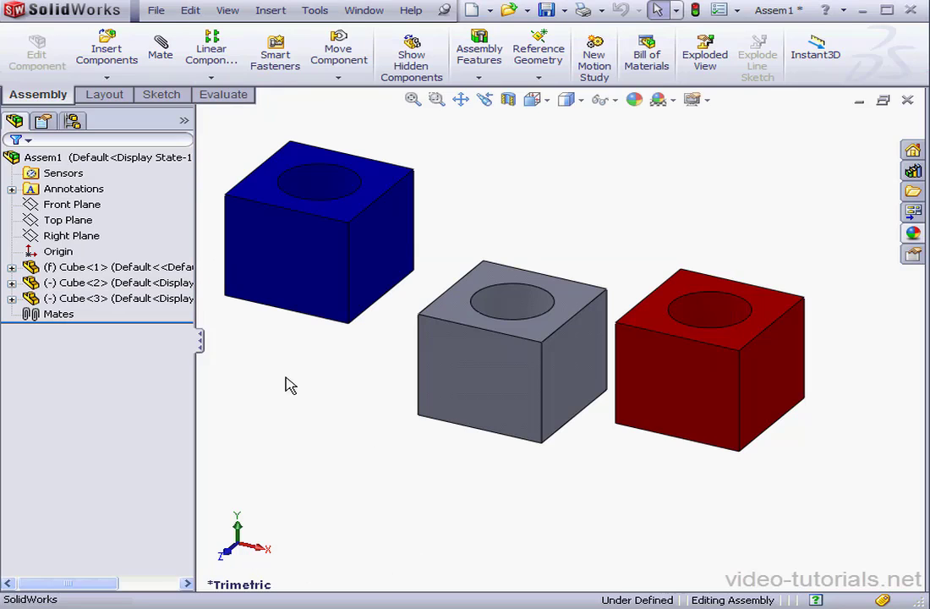